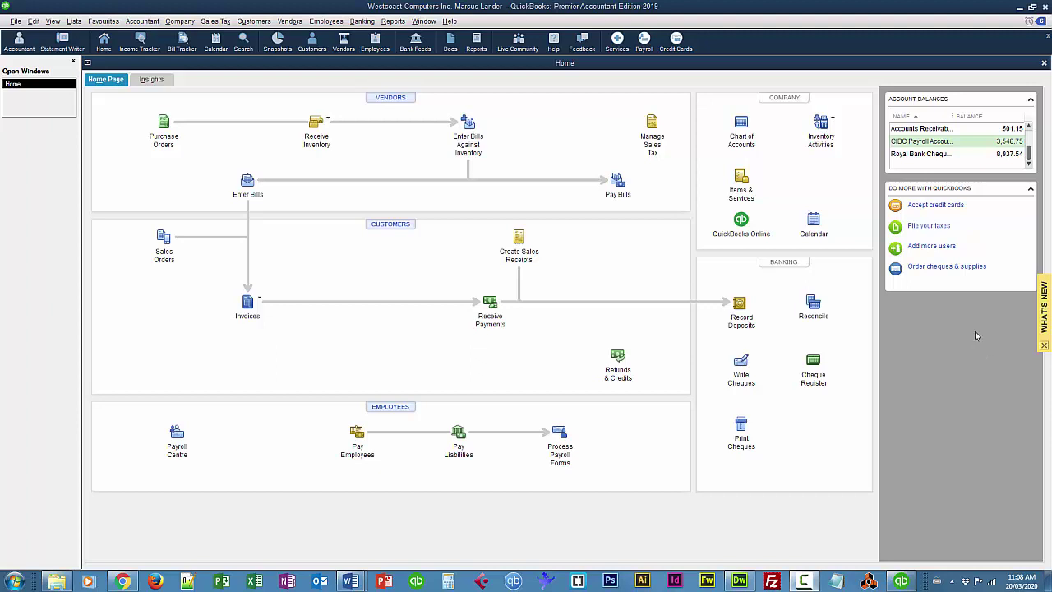
Open the Add/Edit Multiple List Entries window from the Lists menu.
left_click(833, 120)
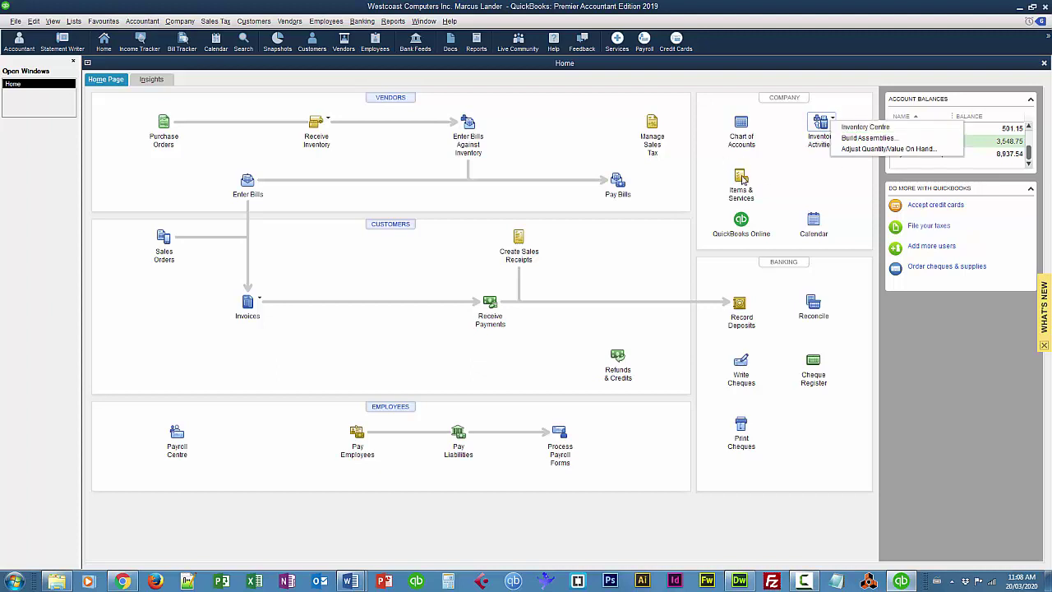
left_click(790, 177)
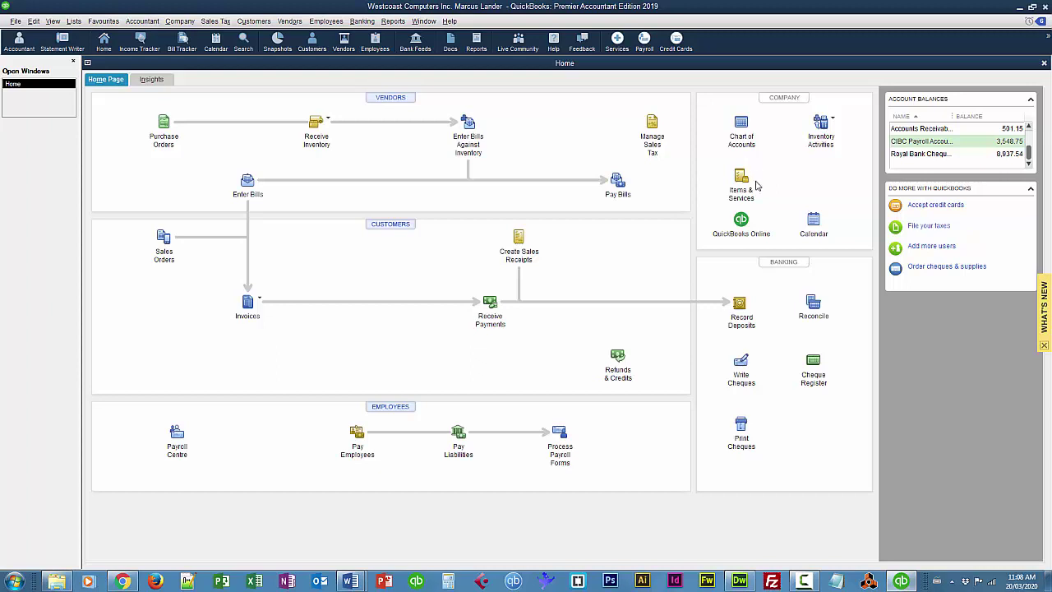
left_click(74, 21)
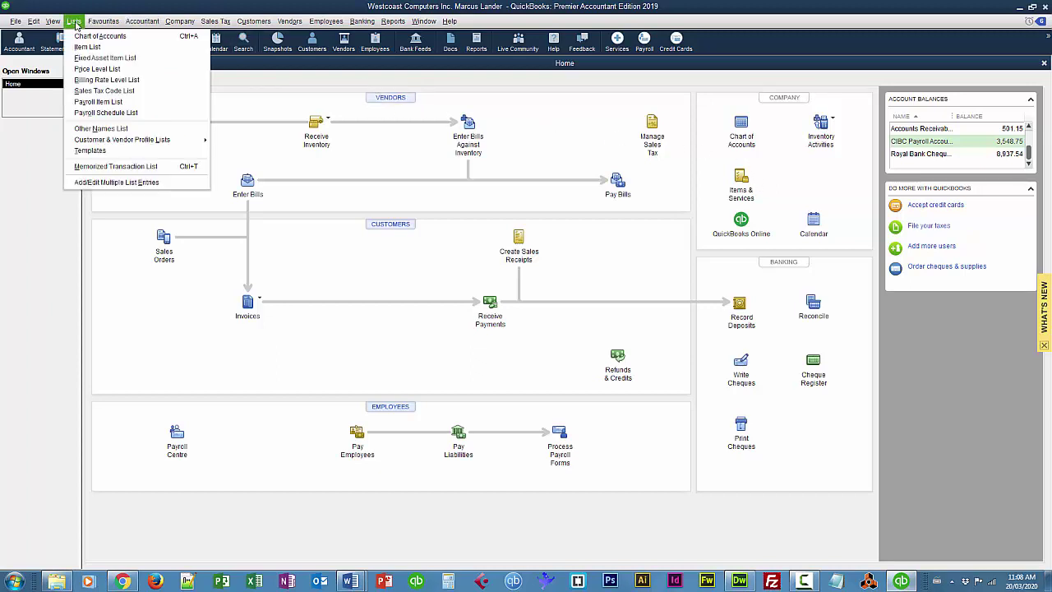
left_click(116, 183)
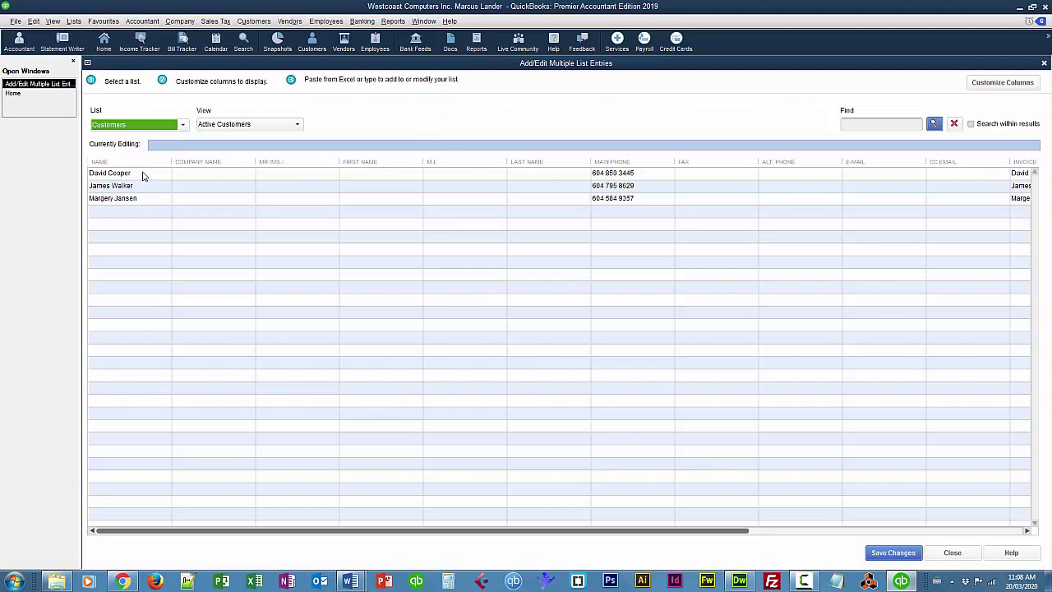
Switch the List drop-down to Vendors, then reopen the list choices.
left_click(186, 126)
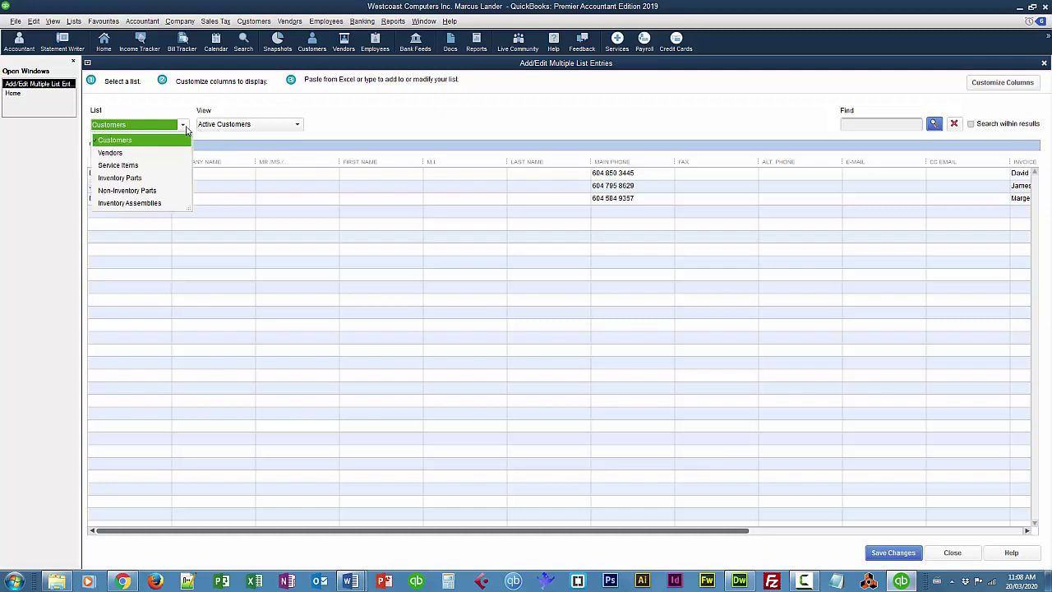
left_click(119, 153)
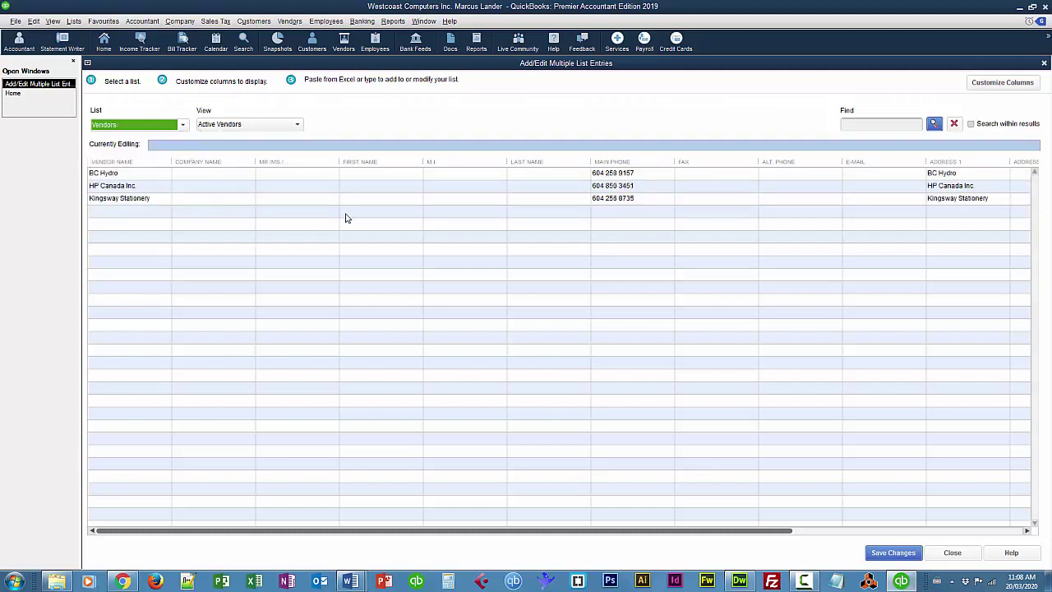
left_click(184, 126)
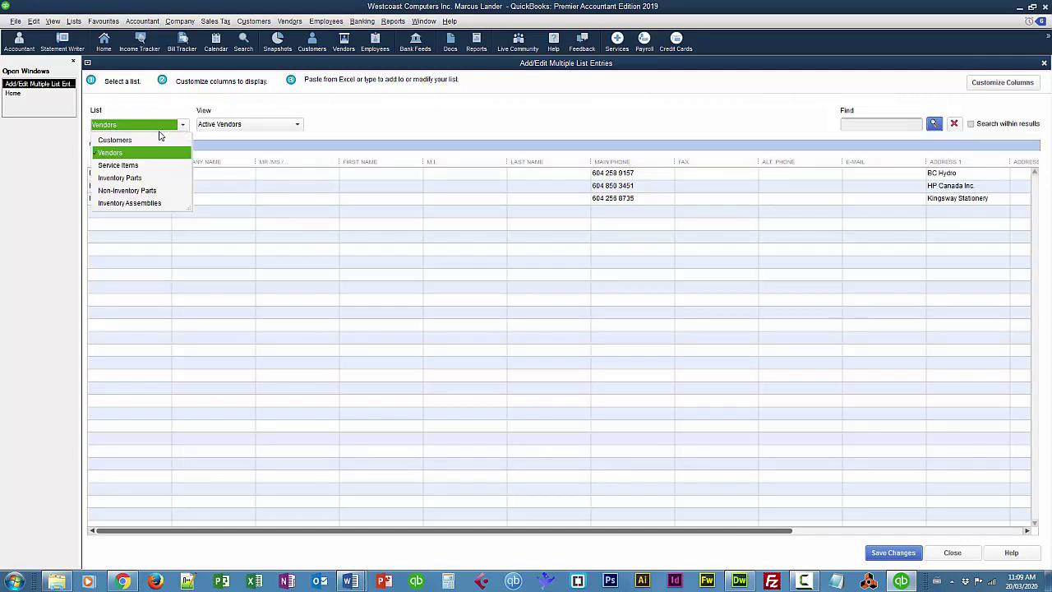
Switch the editor to Inventory Parts and put focus in the first row's cells.
left_click(129, 178)
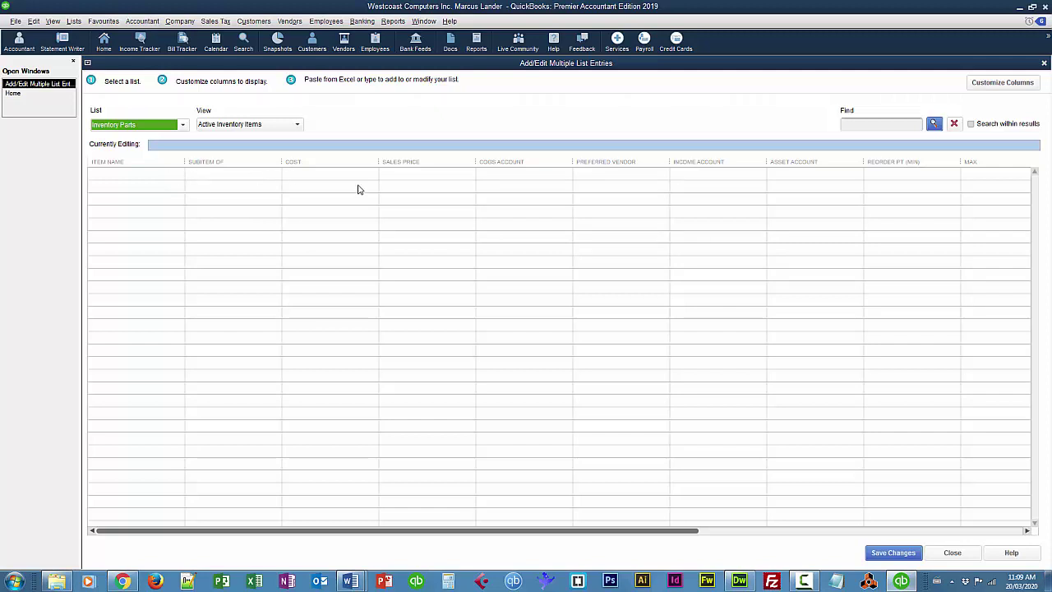
left_click(161, 168)
left_click(236, 165)
In Customize Columns, remove Subitem of and add Sales Description.
left_click(1001, 83)
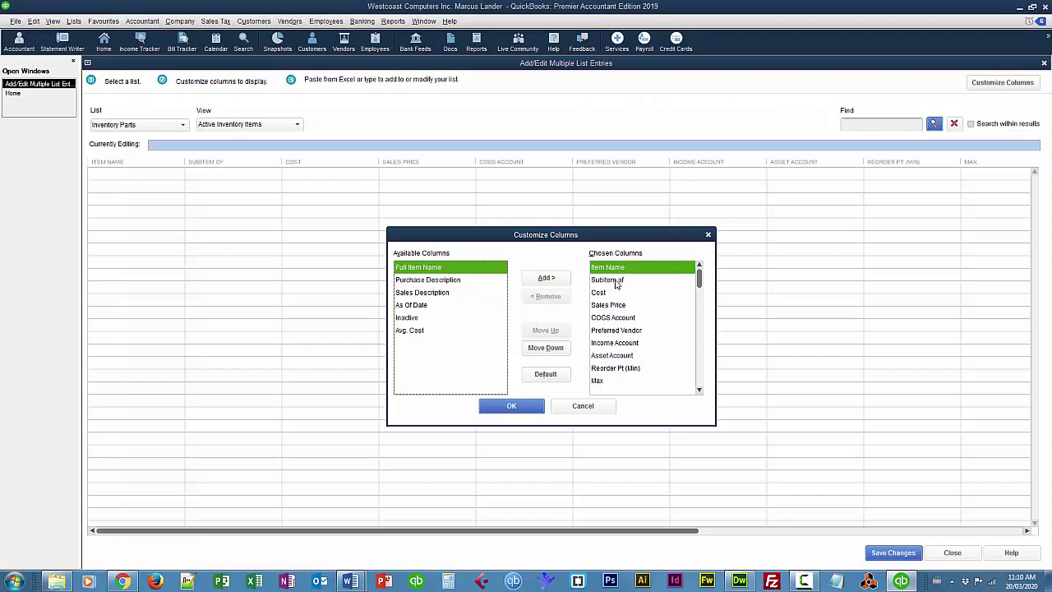
left_click(616, 283)
left_click(546, 296)
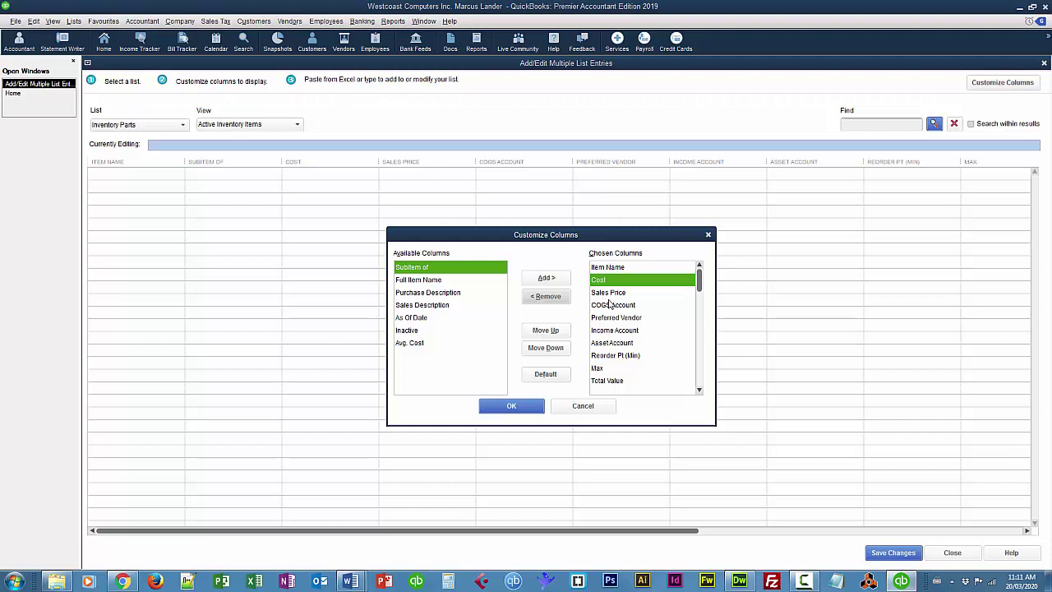
left_click(411, 306)
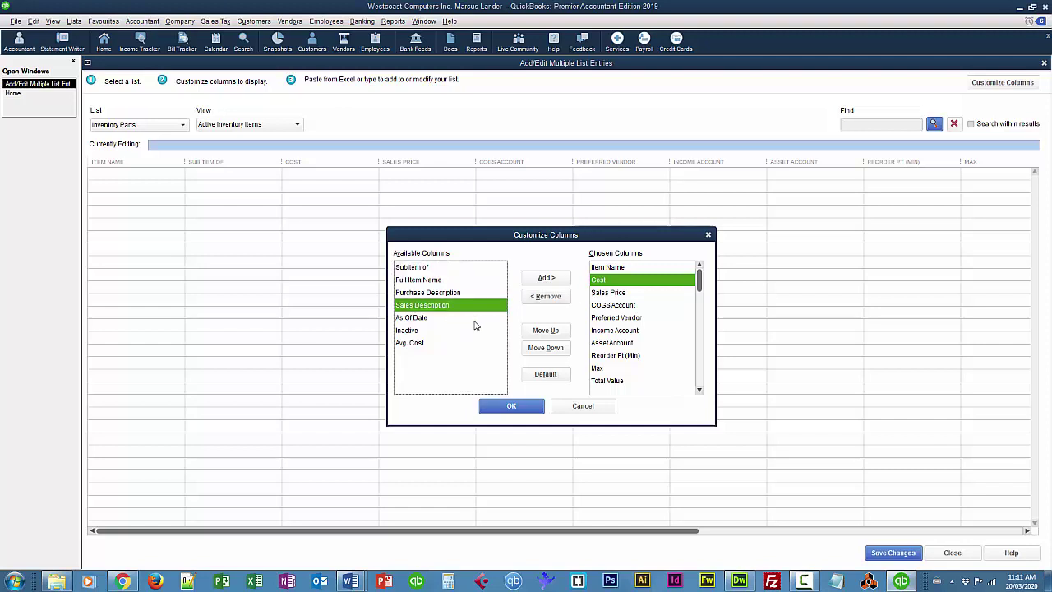
left_click(544, 280)
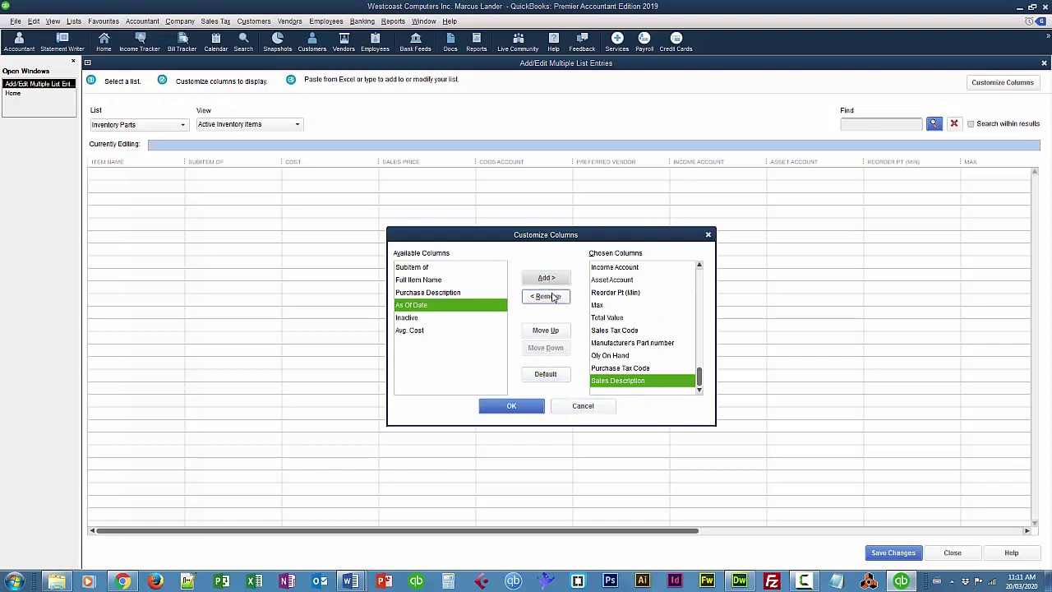
Move Sales Description to the top, then down once so it follows Item Name.
left_click(546, 330)
left_click(546, 331)
left_click(546, 331)
left_click(546, 331)
double_click(546, 330)
left_click(547, 330)
double_click(547, 330)
left_click(546, 330)
double_click(546, 331)
double_click(547, 331)
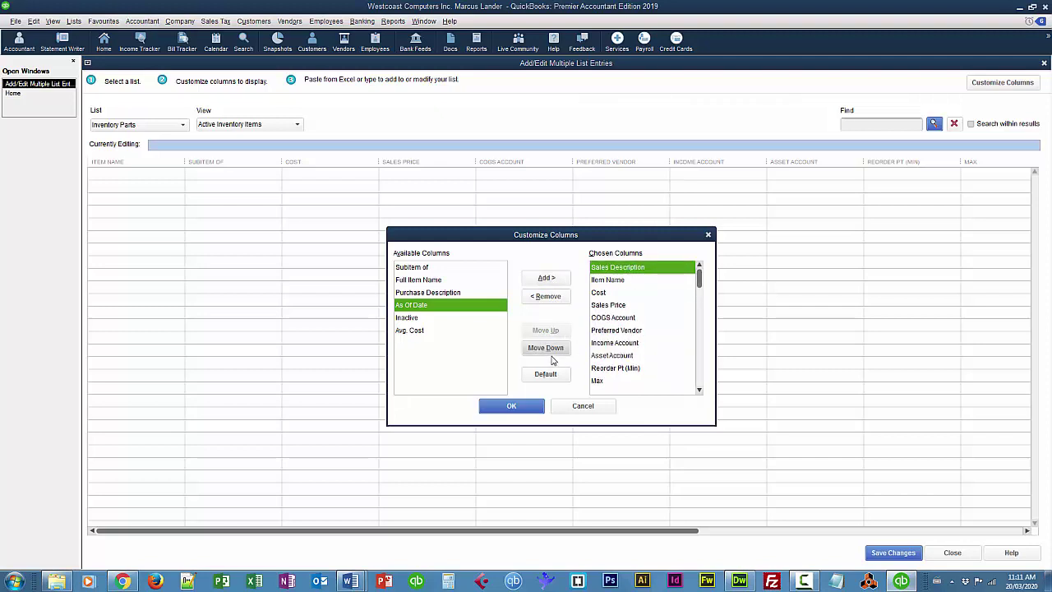
left_click(549, 348)
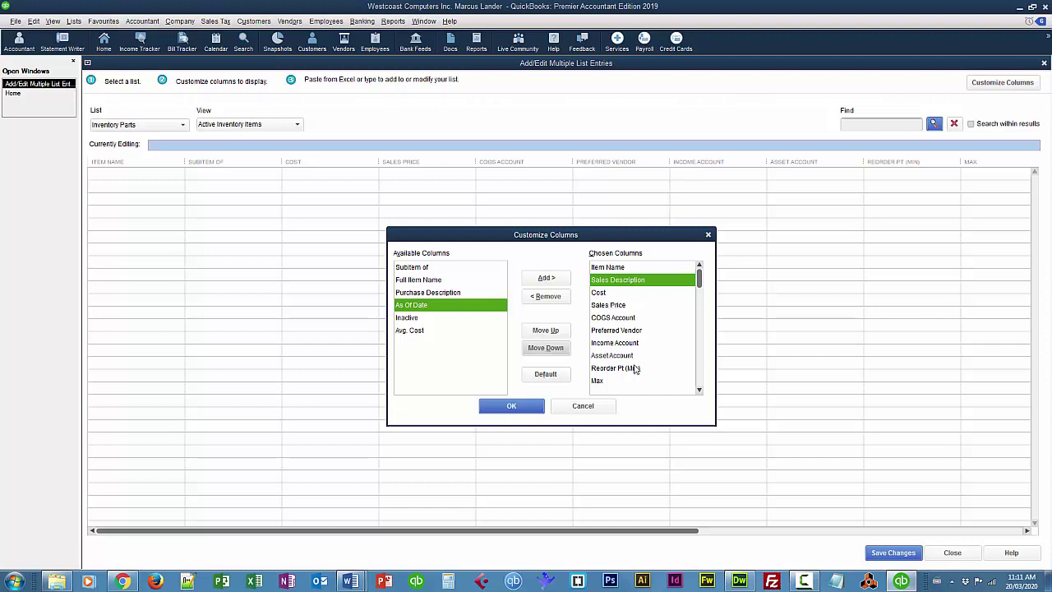
Place Qty On Hand just below Cost, then move Sales Price above Qty On Hand.
left_click(701, 392)
left_click(700, 392)
left_click(700, 392)
left_click(700, 392)
left_click(618, 382)
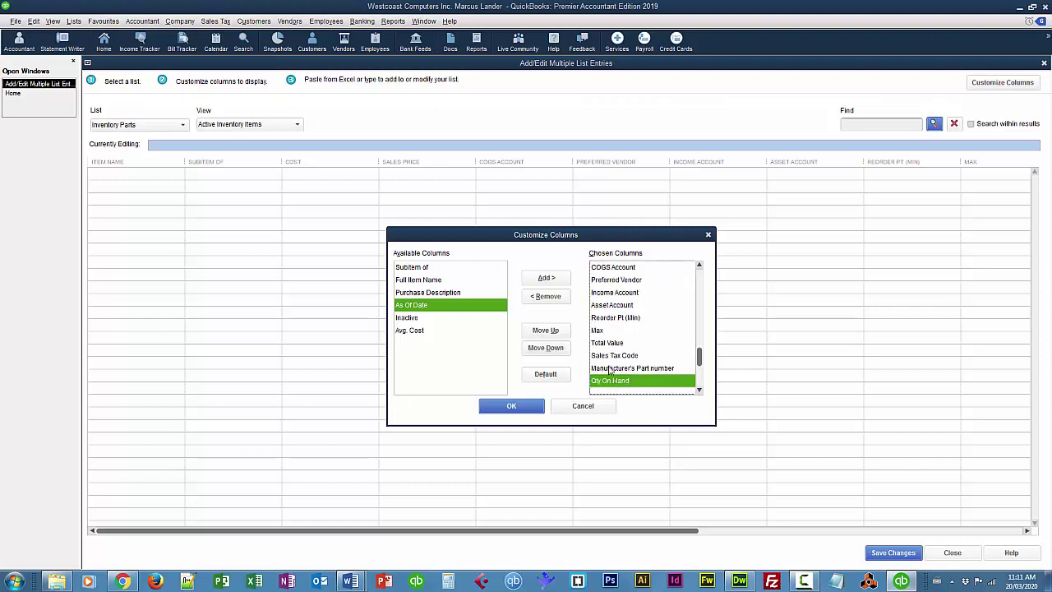
left_click(553, 332)
left_click(553, 332)
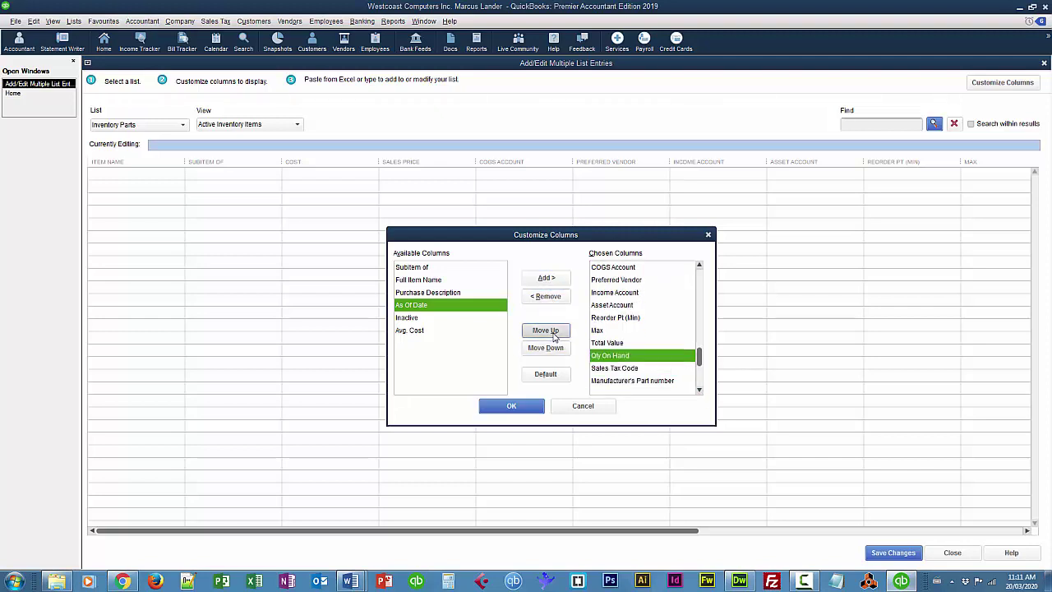
left_click(553, 332)
left_click(553, 332)
left_click(553, 332)
left_click(545, 330)
left_click(545, 331)
left_click(545, 330)
left_click(545, 330)
left_click(545, 330)
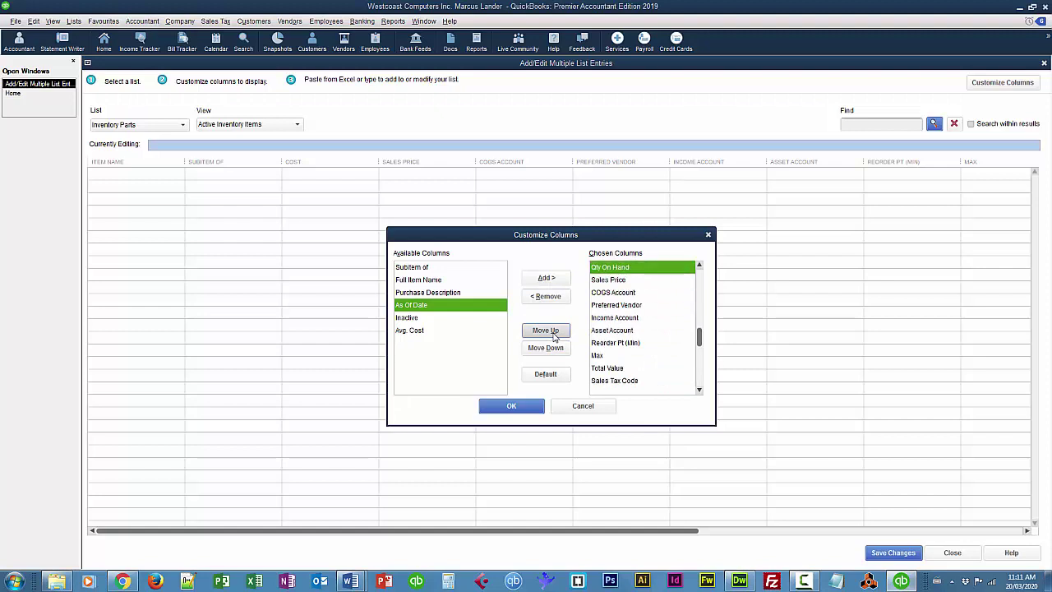
left_click(545, 331)
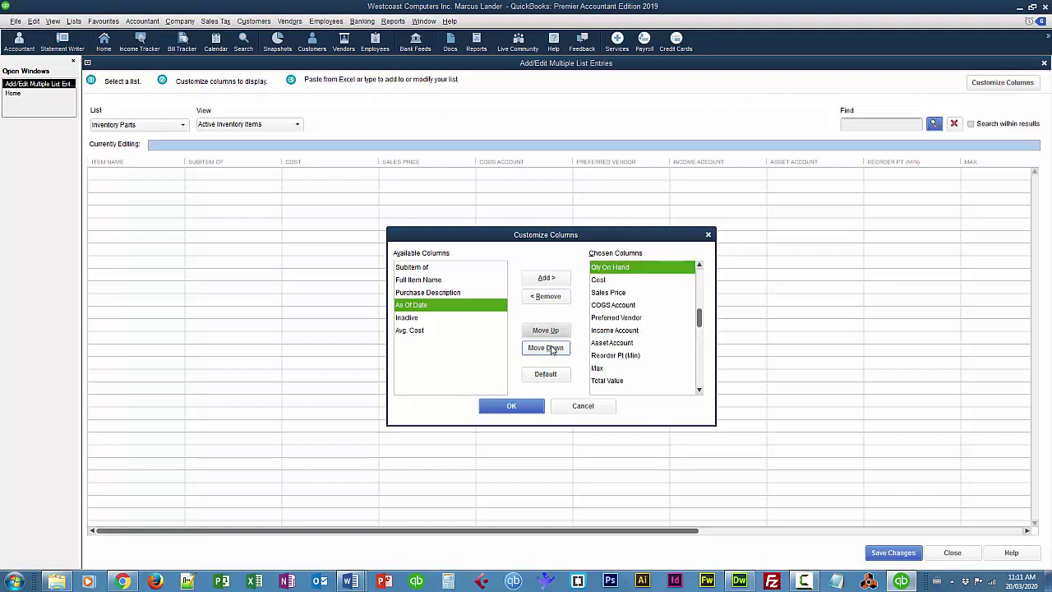
left_click(555, 348)
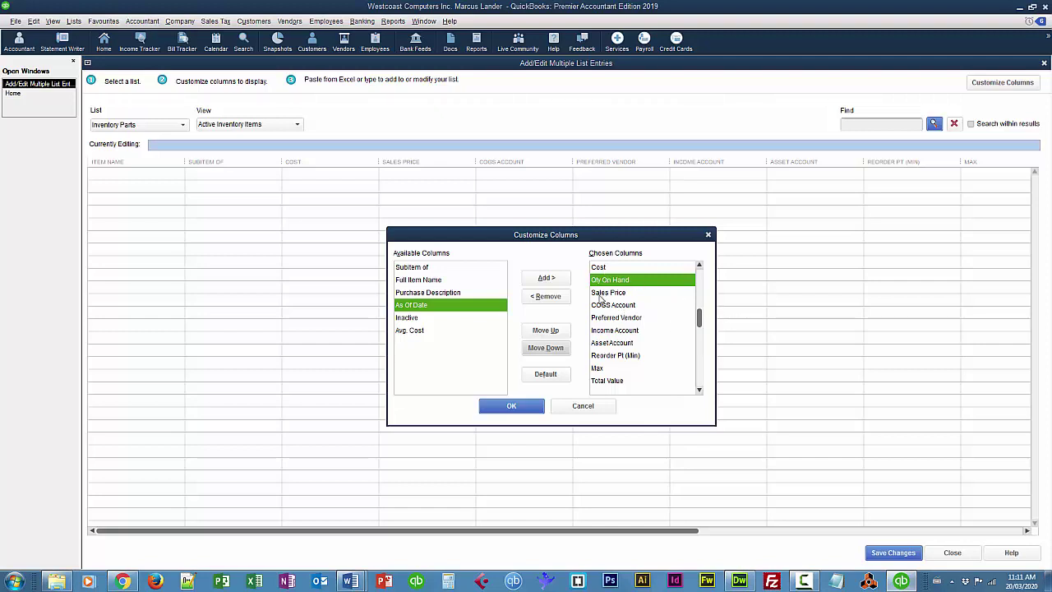
left_click(604, 293)
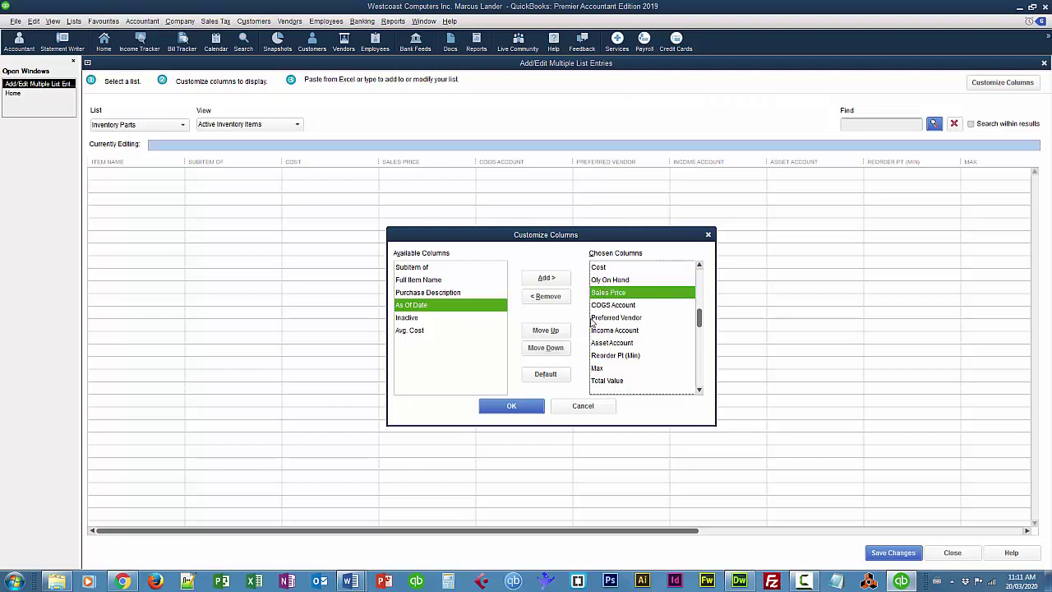
left_click(553, 331)
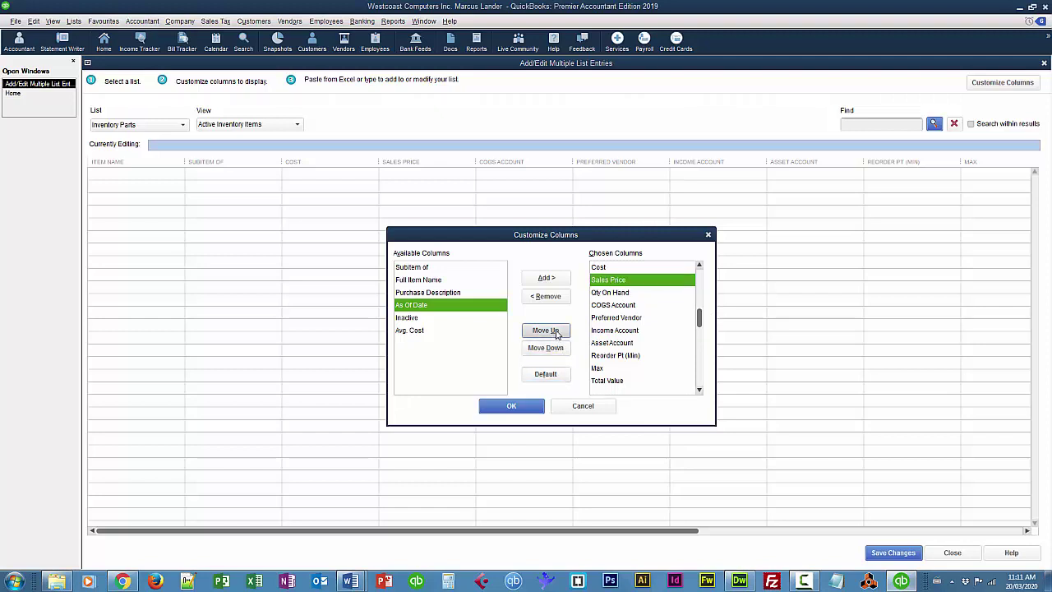
Remove Preferred Vendor, Reorder Pt (Min), Max and Manufacturer's Part number from Chosen Columns.
left_click(610, 320)
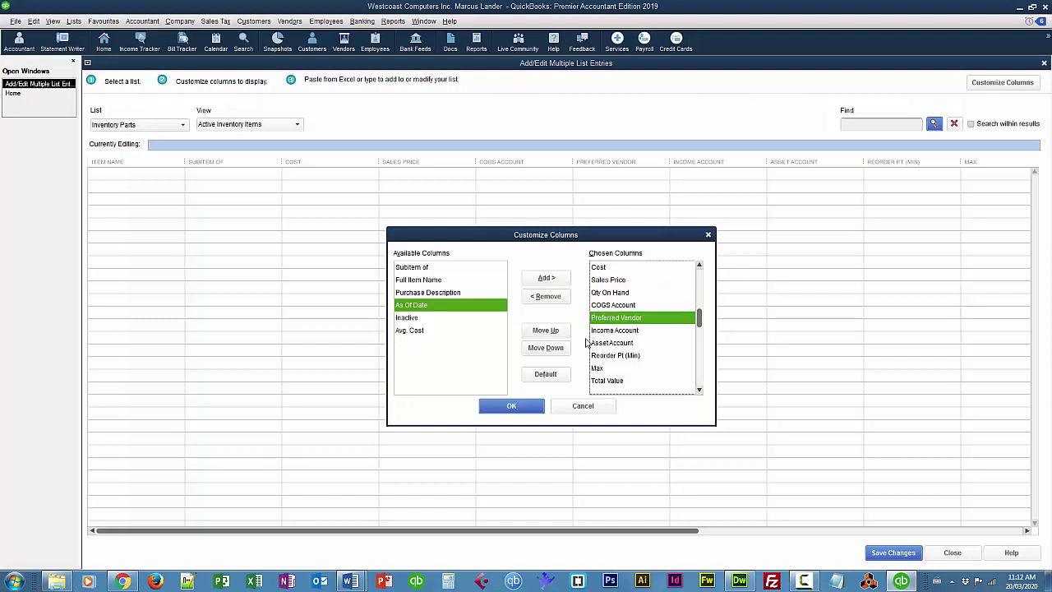
left_click(547, 297)
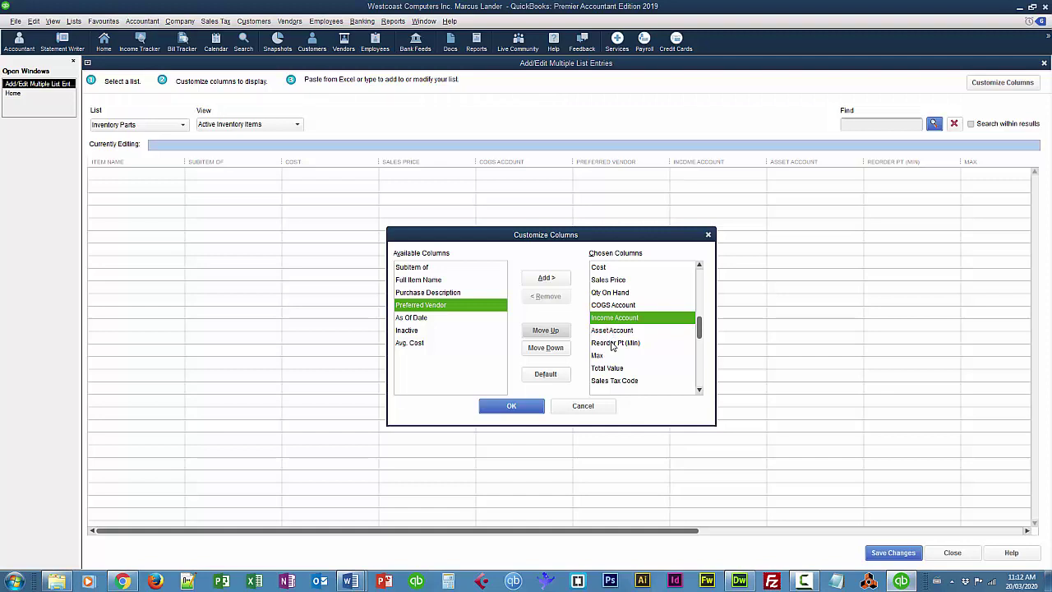
left_click(612, 343)
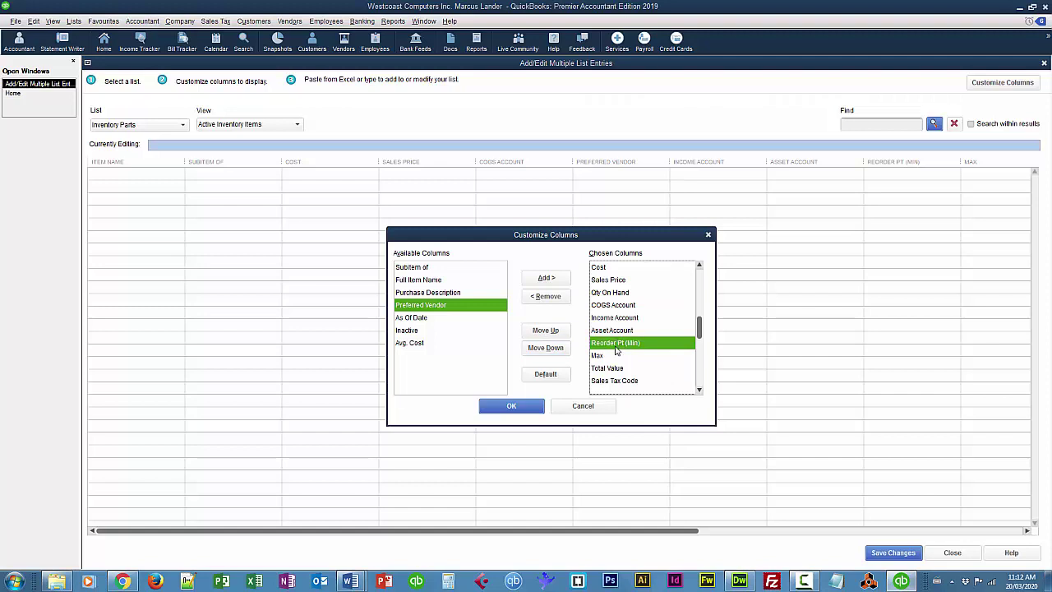
left_click(553, 302)
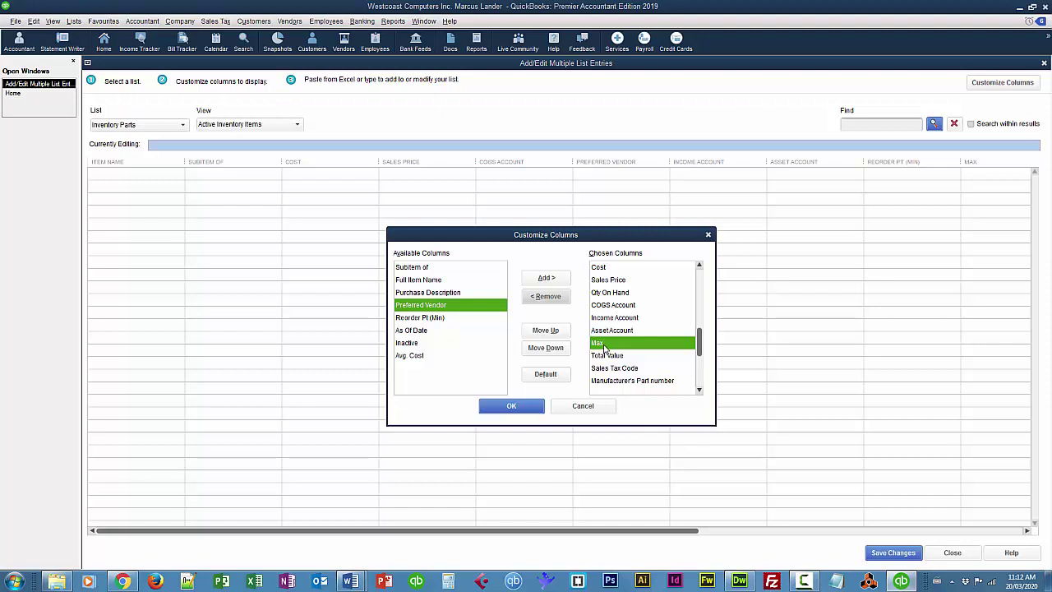
left_click(558, 299)
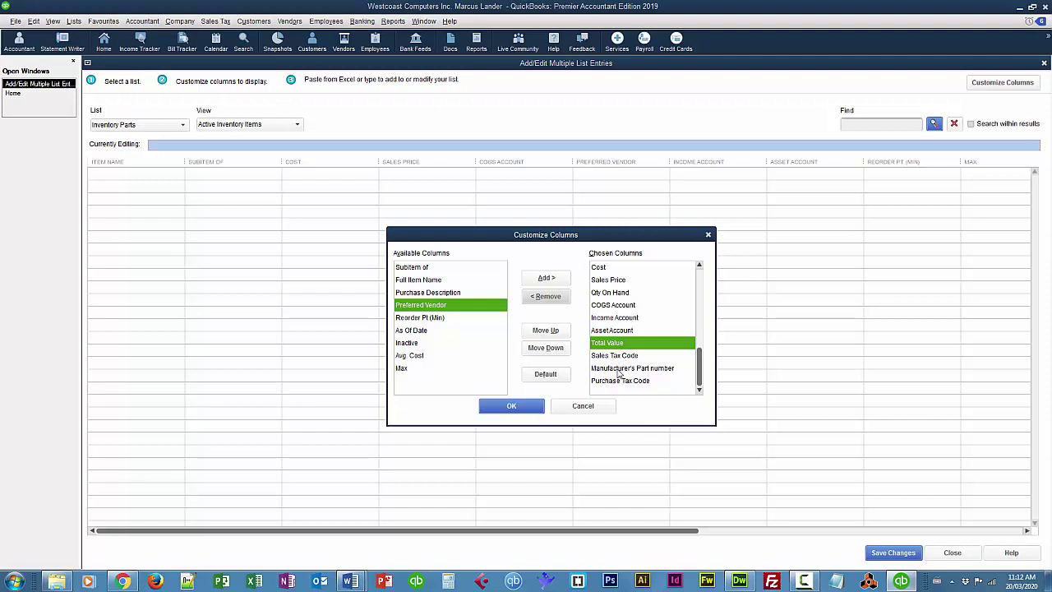
left_click(631, 369)
left_click(546, 296)
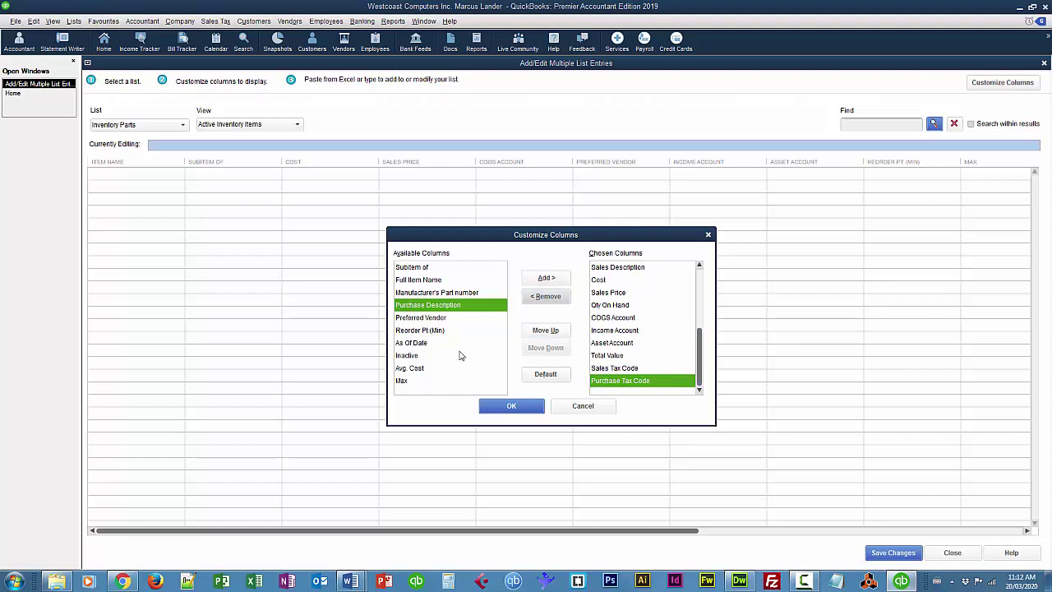
Add As Of Date and move it above Purchase Tax Code and Sales Tax Code.
left_click(424, 345)
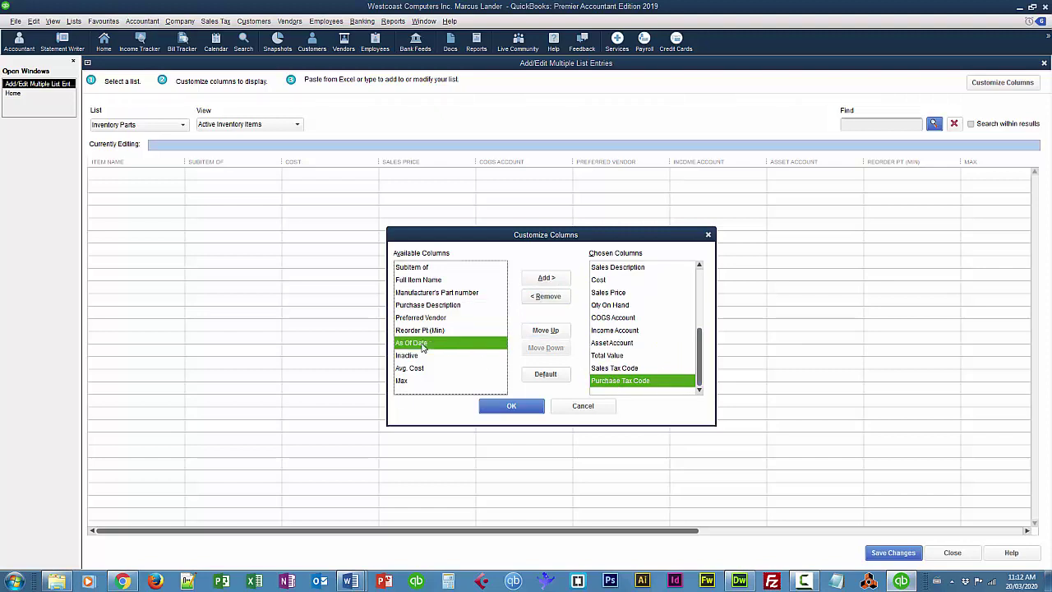
left_click(547, 279)
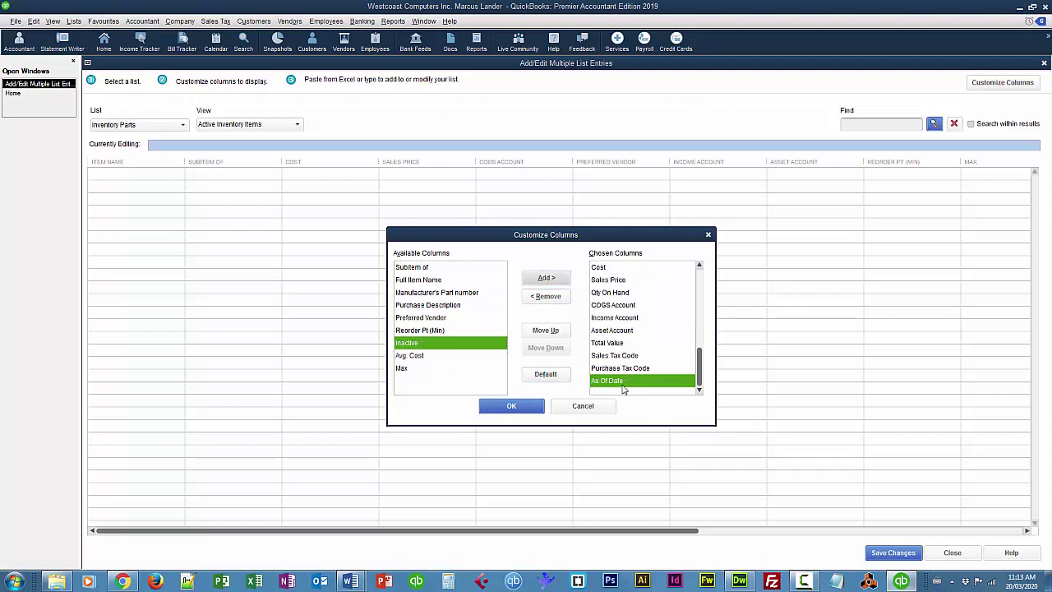
left_click(545, 332)
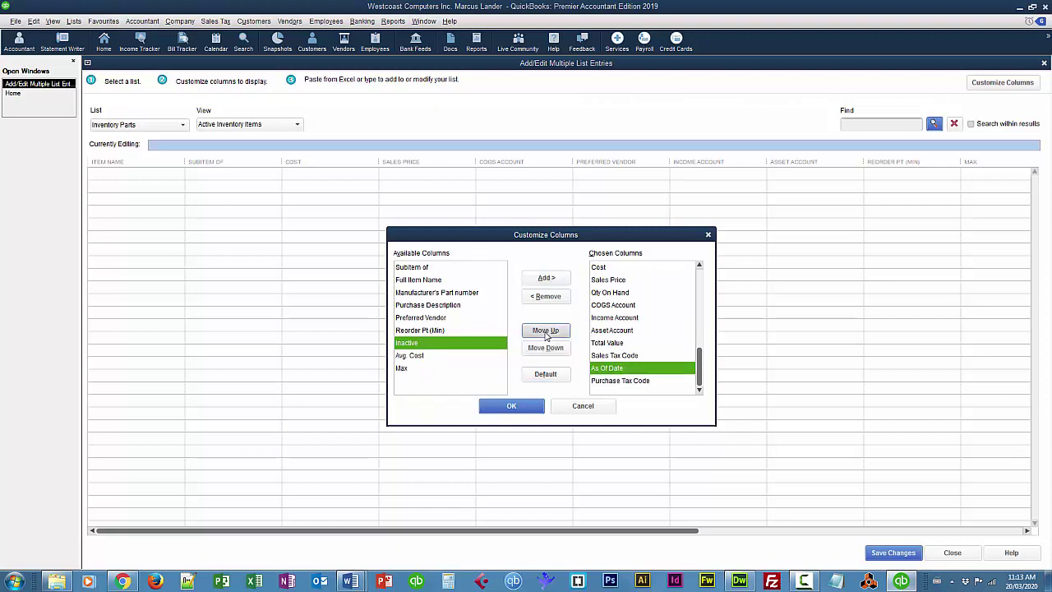
left_click(544, 332)
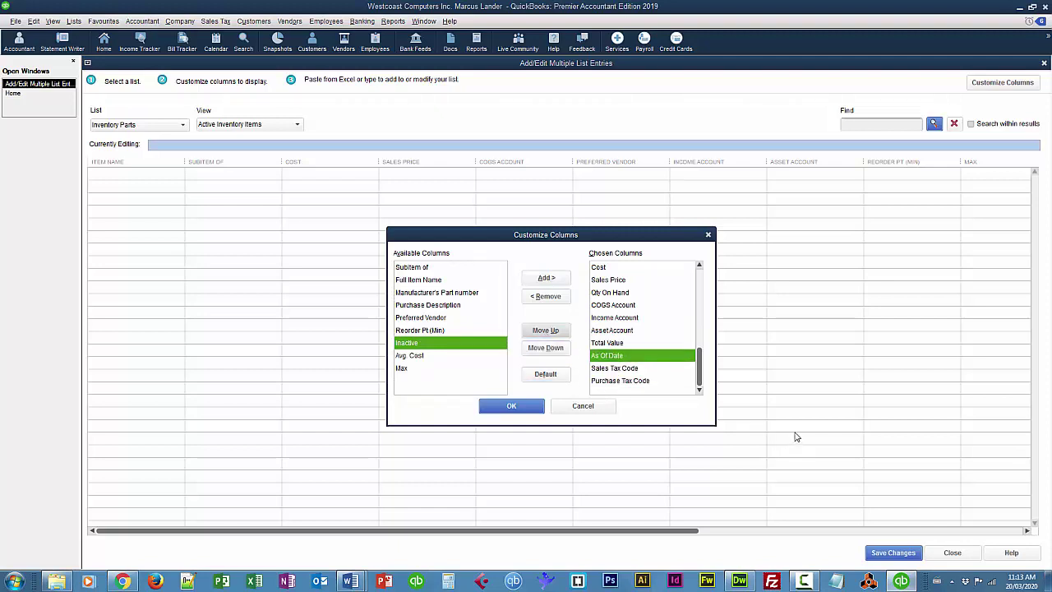
Review the chosen column list and apply the customized columns to the grid.
left_click_drag(704, 367, 703, 276)
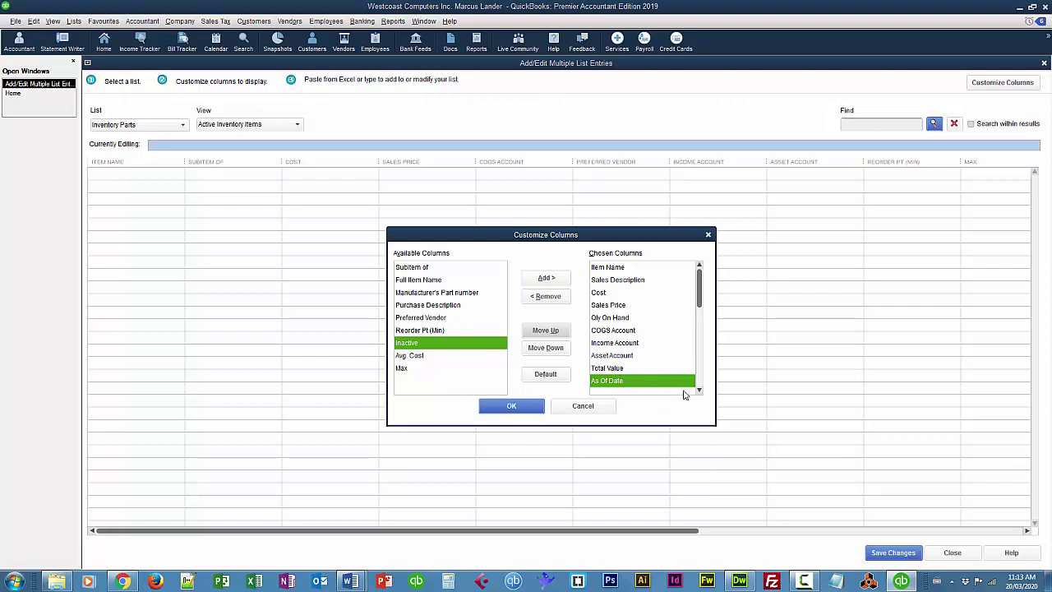
left_click(699, 391)
left_click(699, 391)
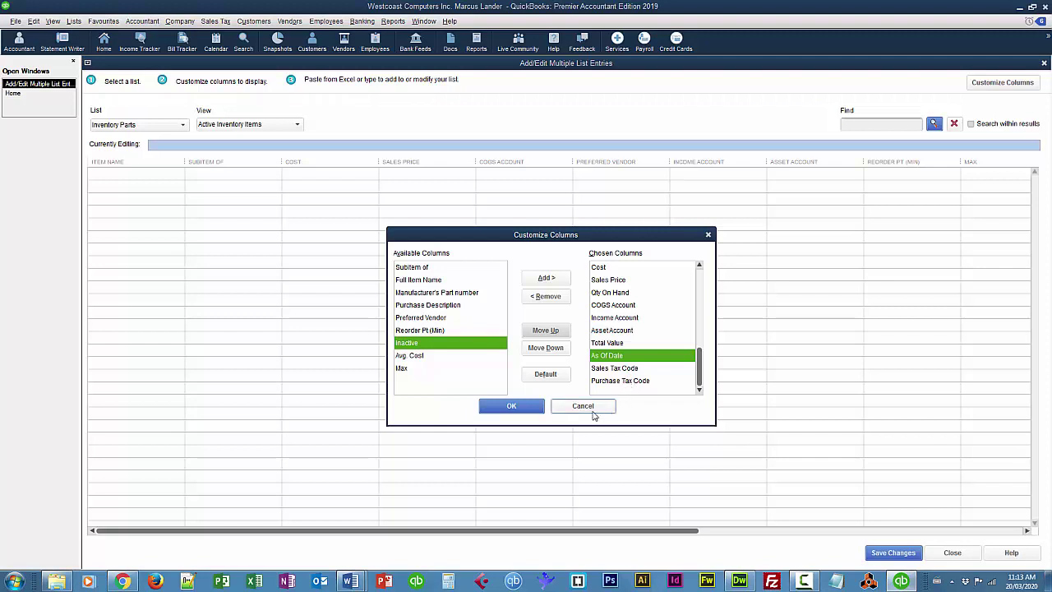
left_click(527, 410)
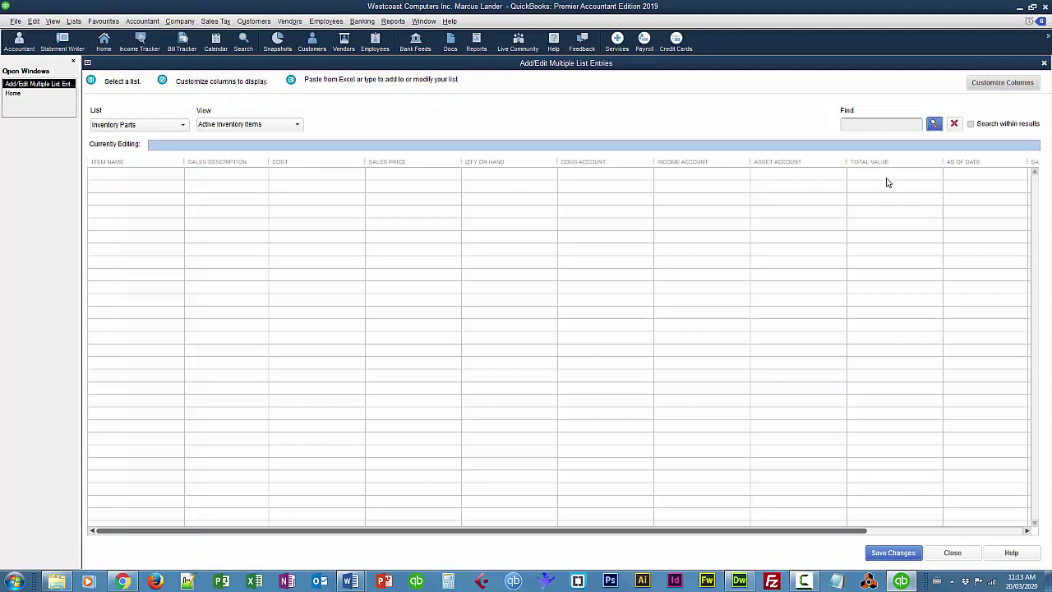
Start a new row in the first Item Name cell and dismiss the Copy Down tip.
left_click(115, 179)
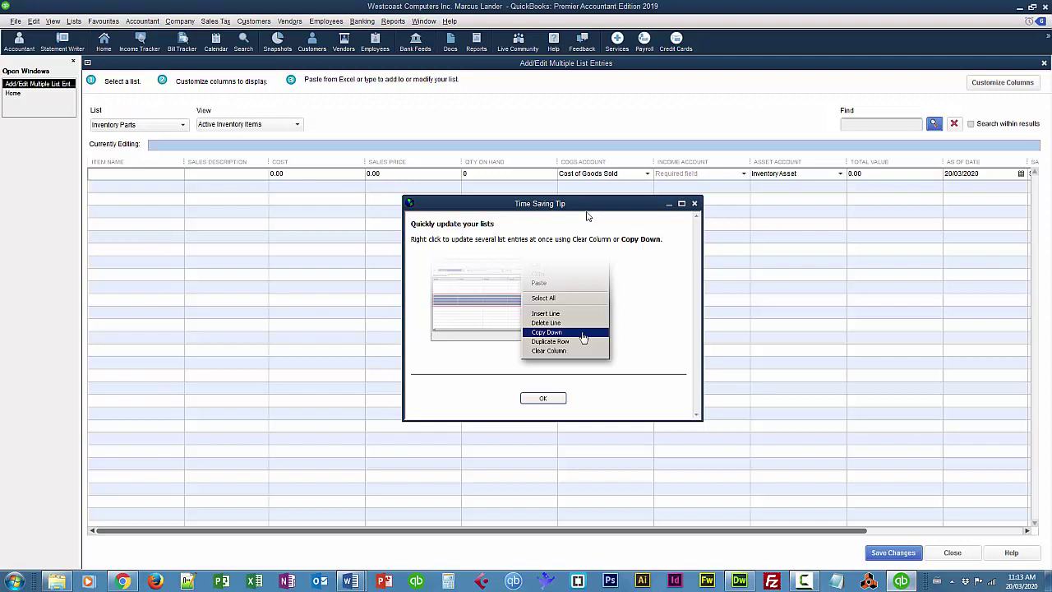
left_click_drag(541, 238, 543, 243)
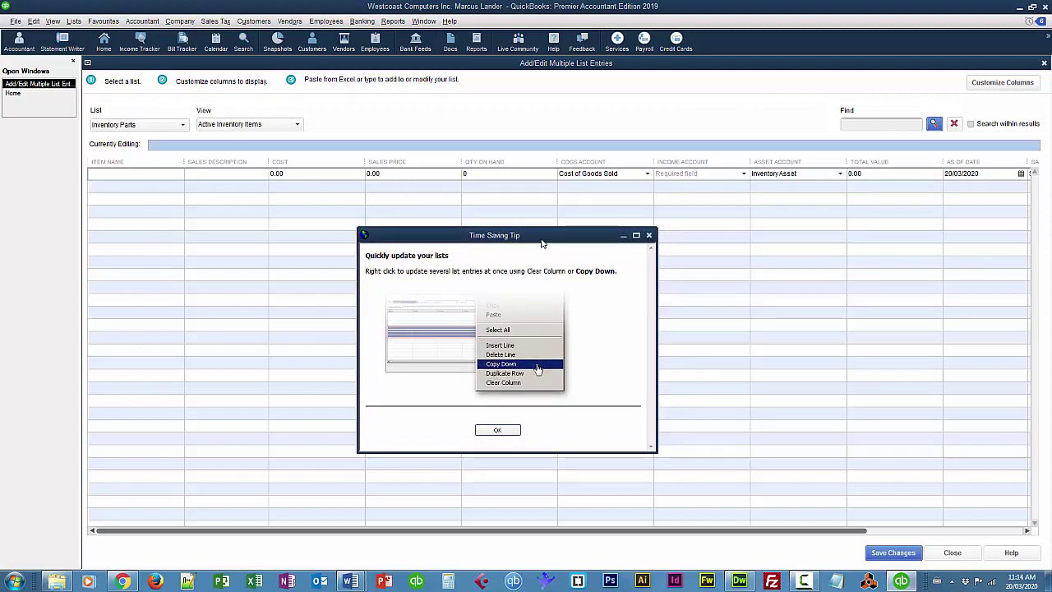
left_click_drag(543, 243, 578, 242)
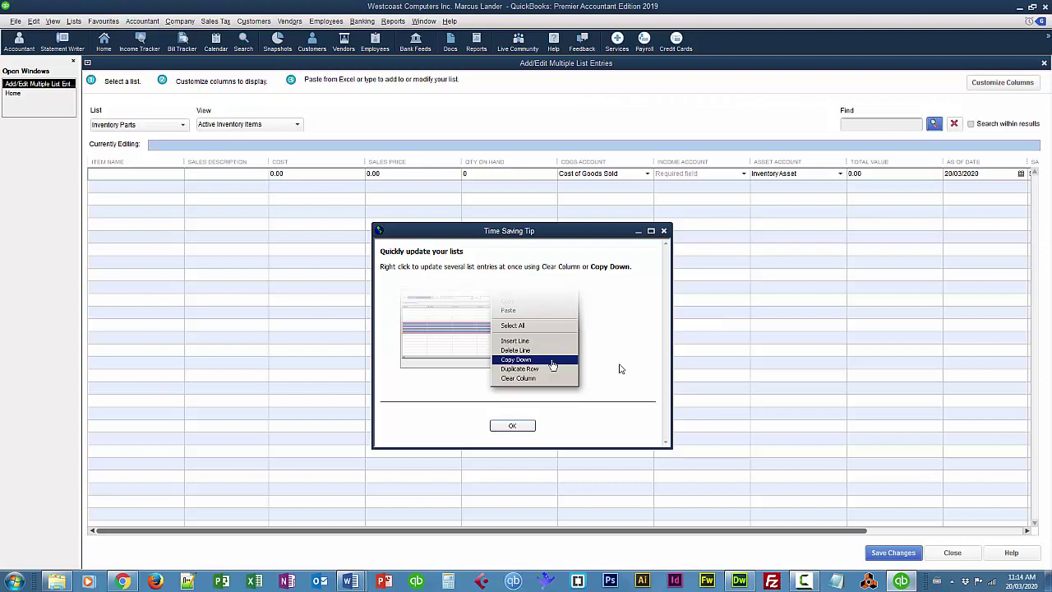
left_click(512, 426)
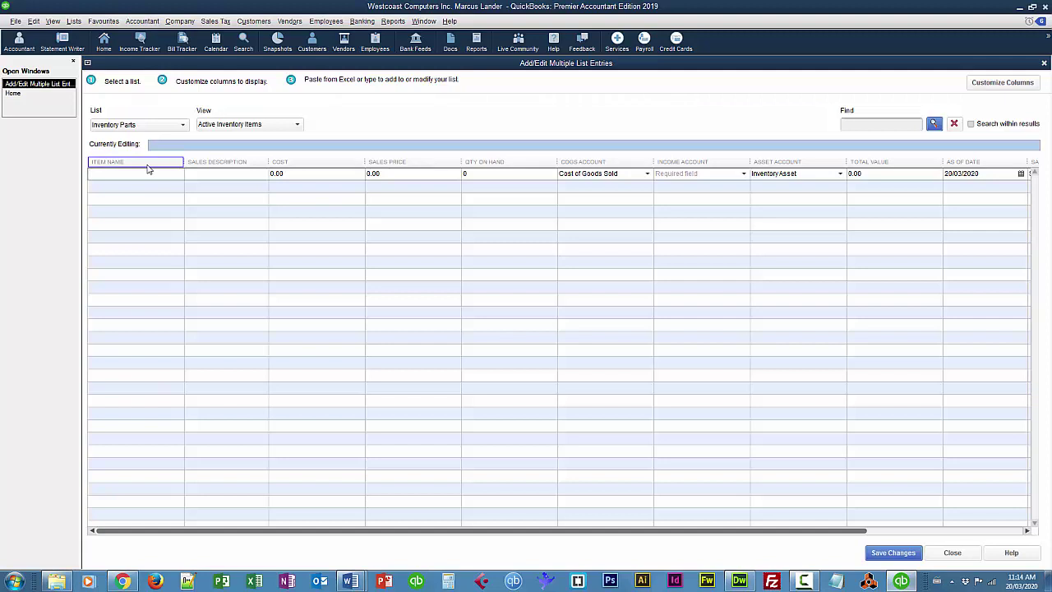
Enter Acer Laptop, description 15.6" Aspire, cost 229.95, sales price 459.95, quantity 6.
type("Acer Laptop")
key("Tab")
type("15.6\" Aspire")
key("Tab")
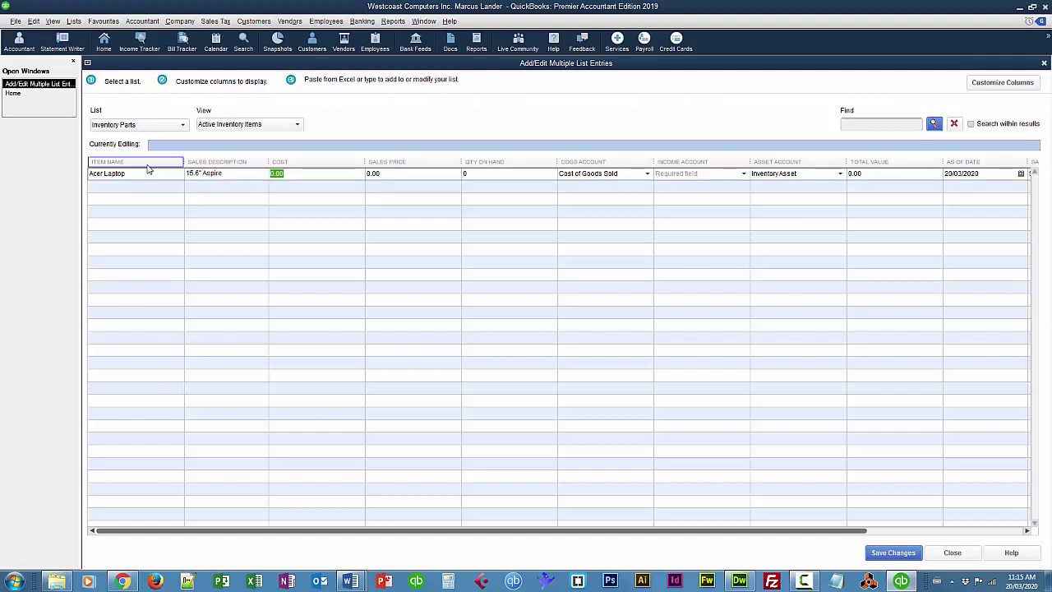
type("229.95")
key("Tab")
type("455.95")
key("Tab")
type("6")
key("Tab")
key("Tab")
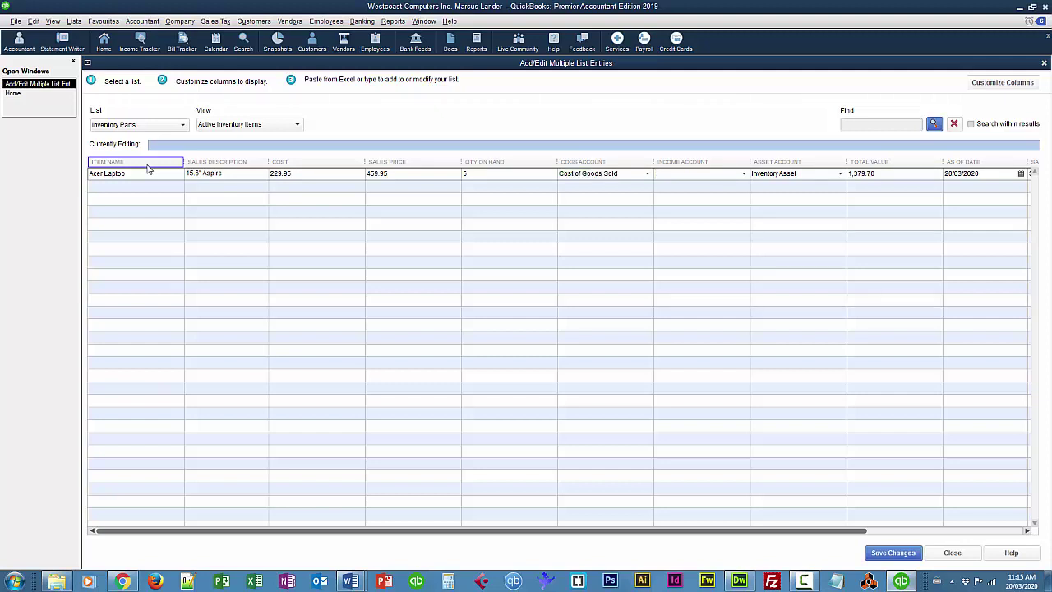
Set income account Merchandise Sales, as-of date 31/12/2015, and sales and purchase tax codes S.
type("Meals and Entertainment")
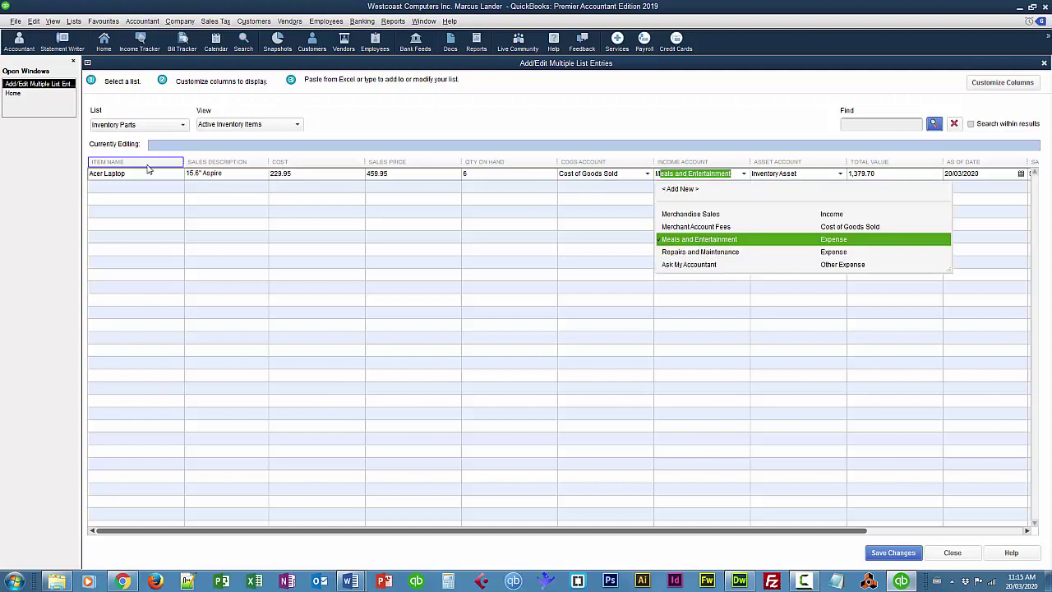
key("Up")
key("Up")
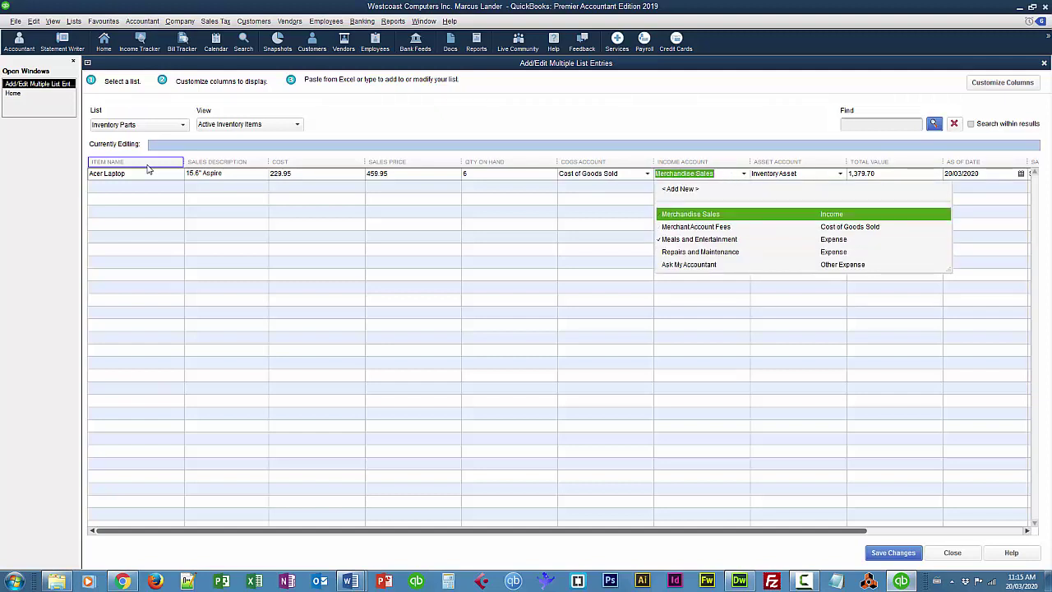
key("Tab")
key("Tab")
key("Tab")
type("31 12 15")
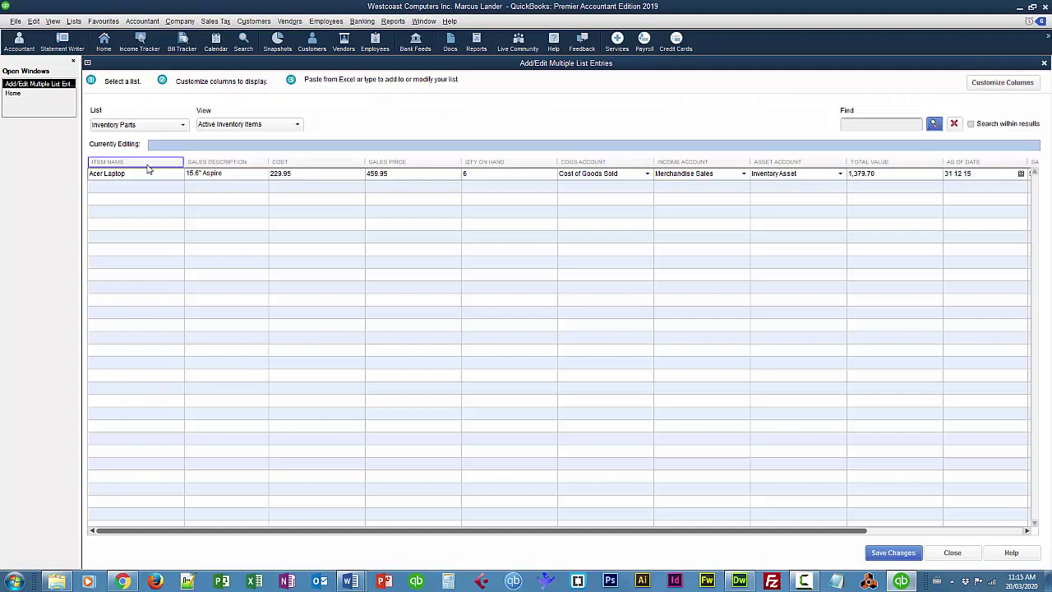
key("Tab")
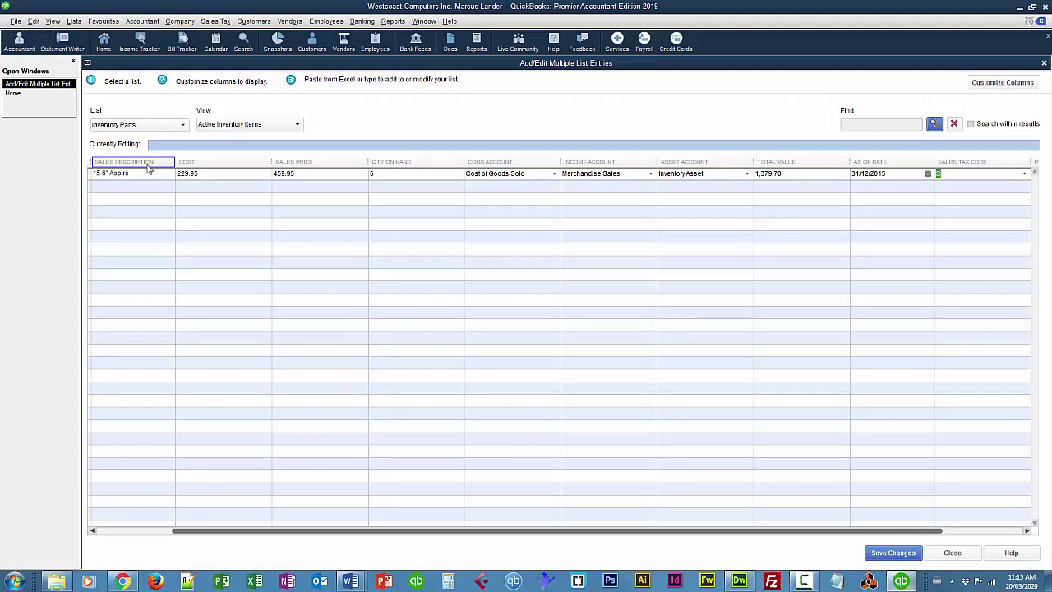
type("S")
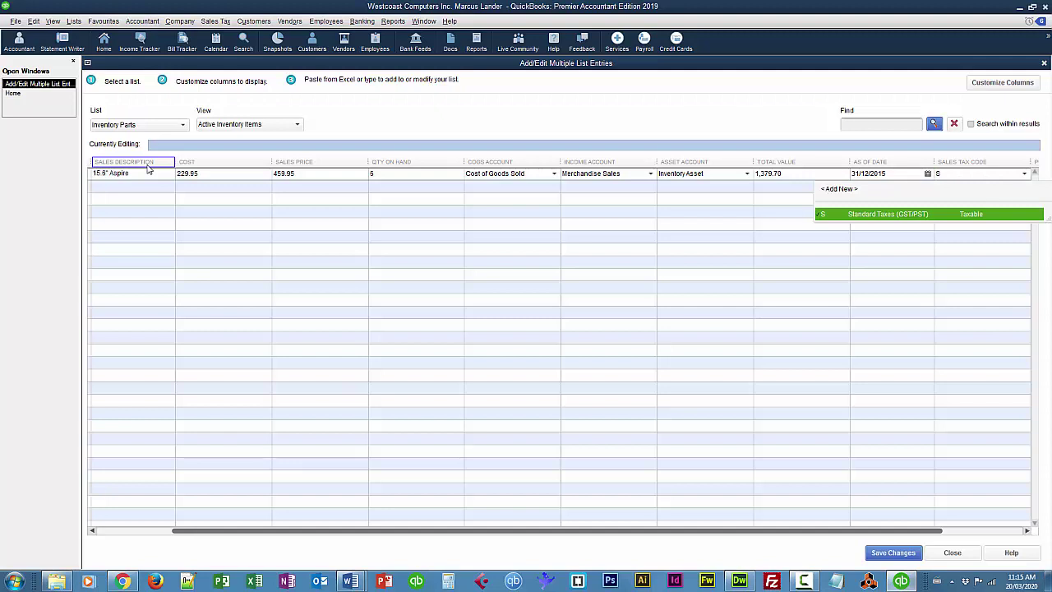
key("Tab")
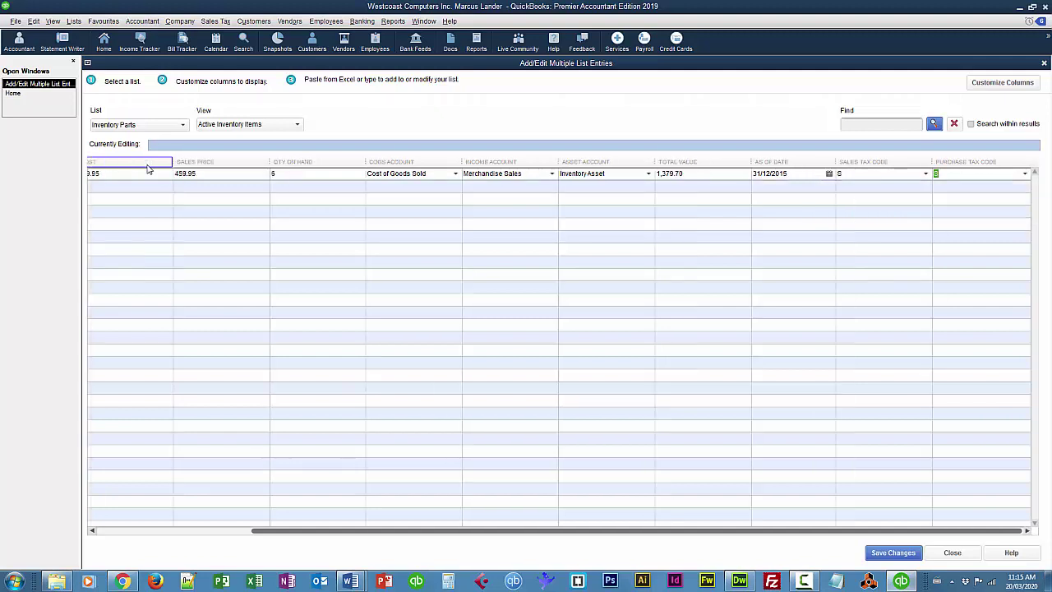
type("S")
key("Tab")
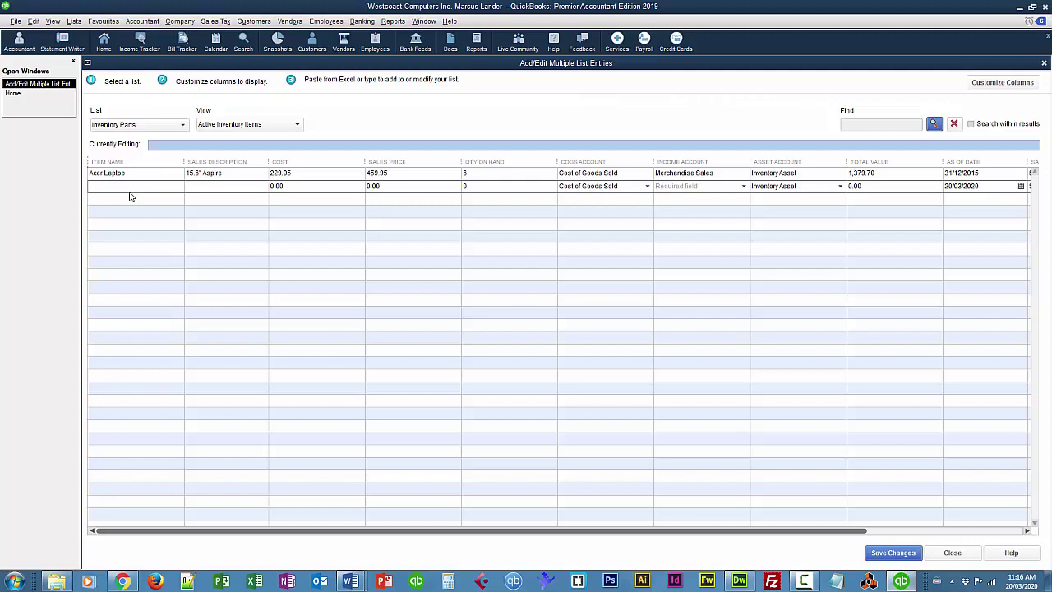
Enter the item name Brother Laser with description 'Black laser printer'.
type("Brother Laser")
key("Tab")
type("Black laser printer")
key("Tab")
Enter cost 129.95, sales price 299.95 and quantity 5, skipping Income Account.
type("19.9")
key("BackSpace")
key("BackSpace")
key("BackSpace")
type("29.95")
key("Tab")
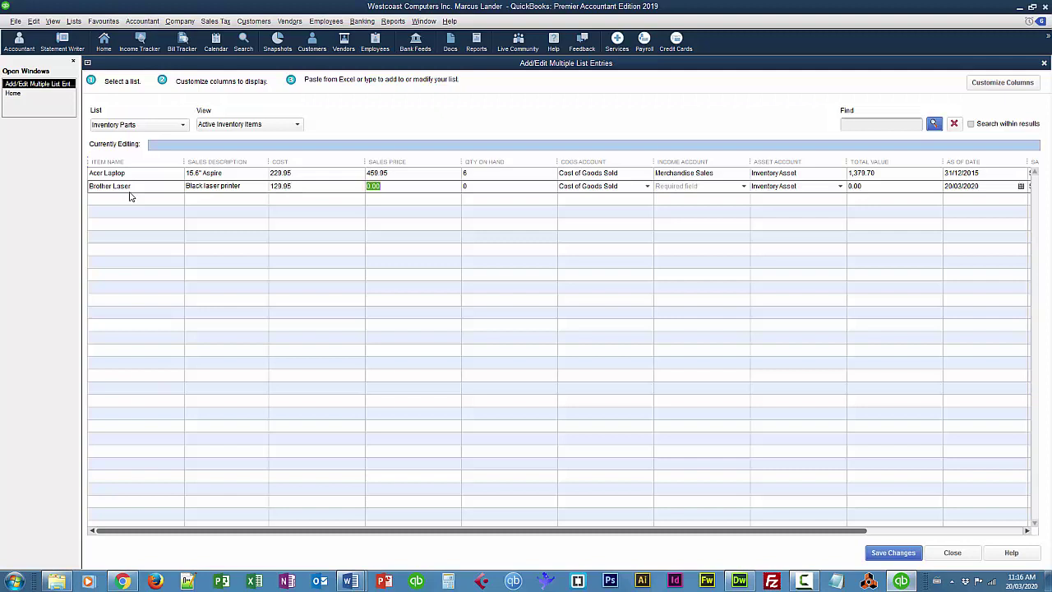
type("2999")
key("BackSpace")
type(".95")
key("Tab")
type("5")
key("Tab")
key("Tab")
key("Tab")
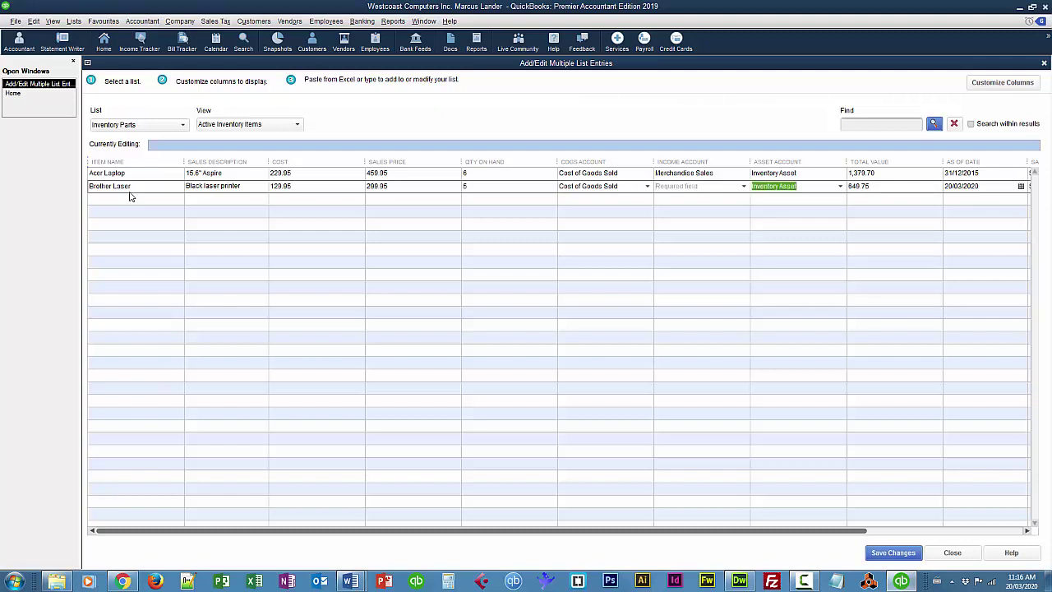
key("Tab")
key("Tab")
key("Tab")
key("Tab")
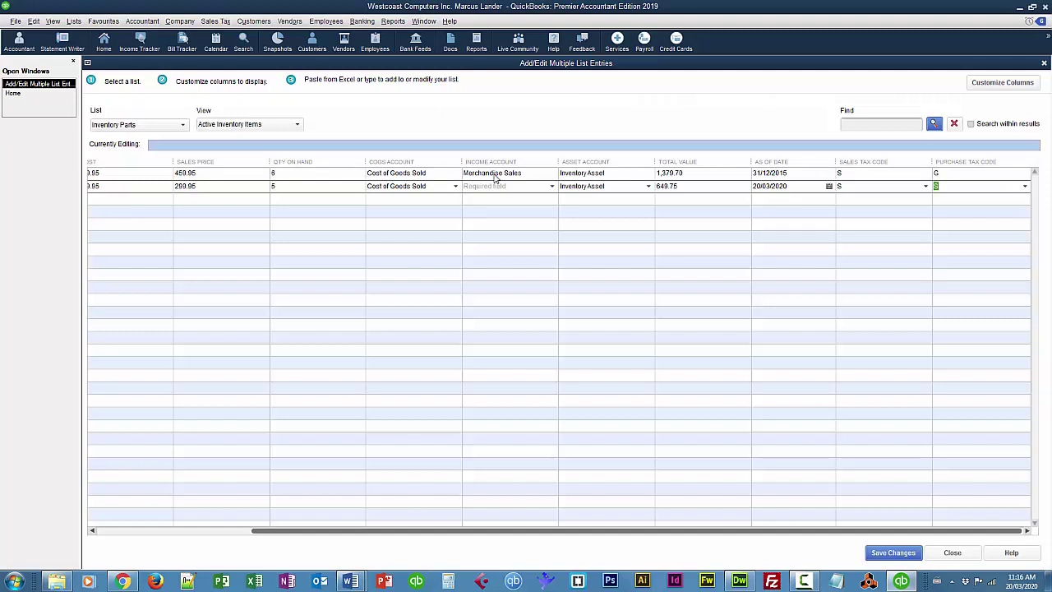
Copy Down Acer Laptop's Merchandise Sales, 31/12/2015 date and purchase tax code G to Brother Laser.
right_click(496, 177)
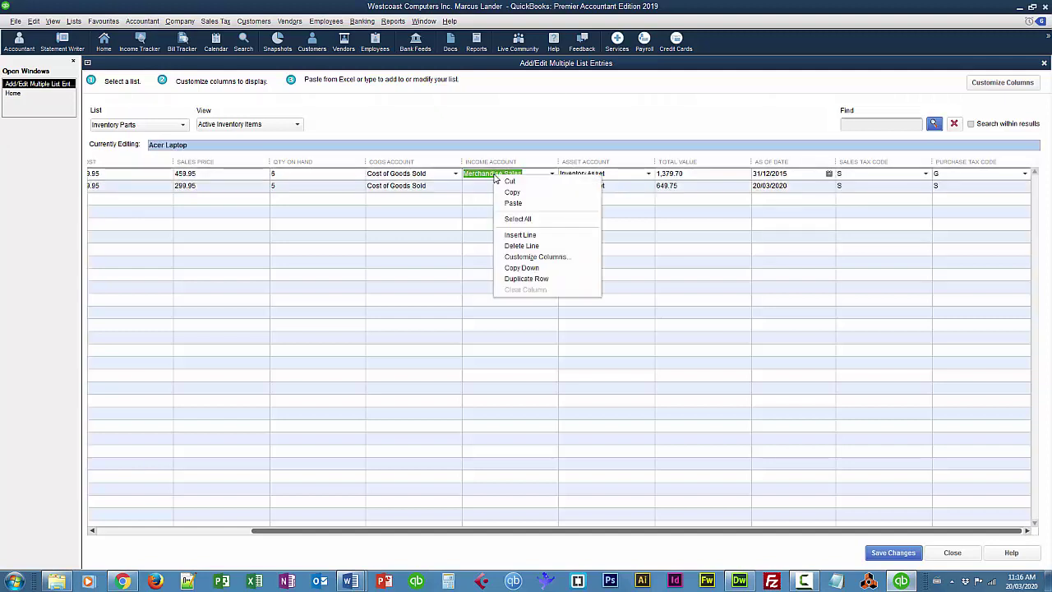
left_click(525, 268)
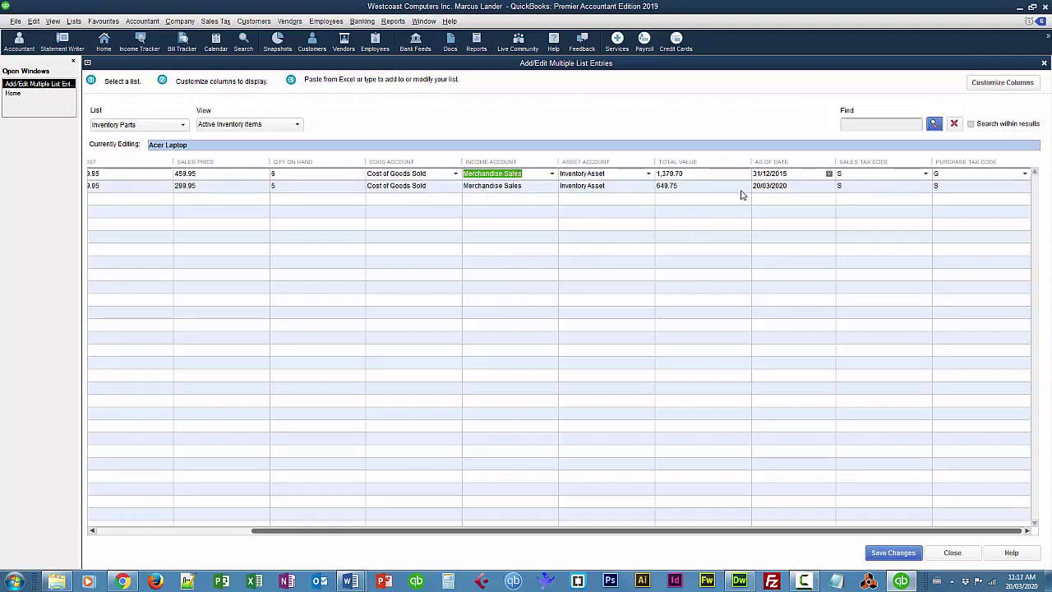
right_click(762, 177)
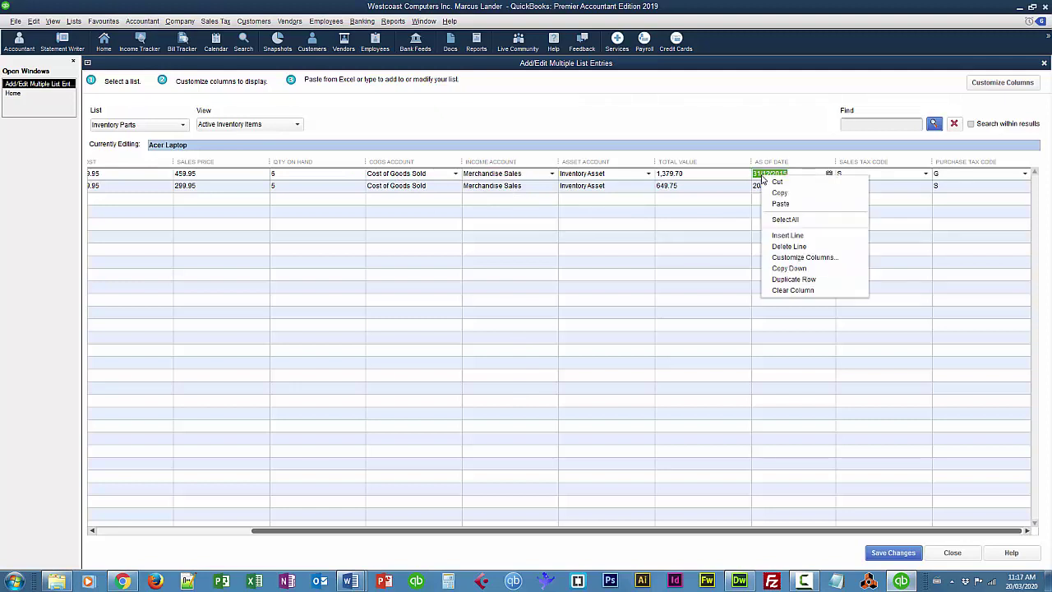
left_click(789, 267)
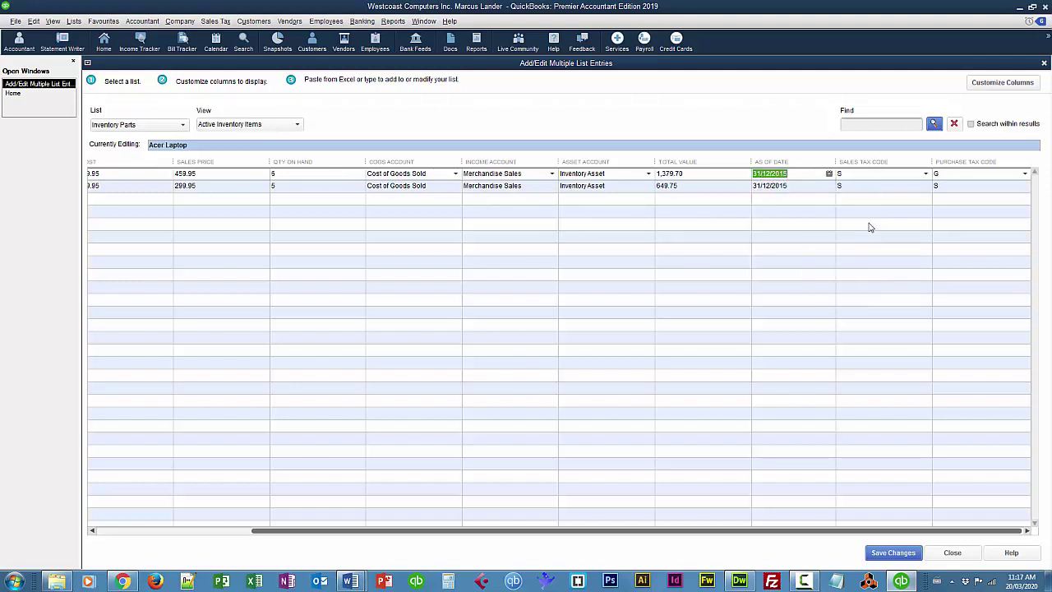
left_click(960, 178)
right_click(961, 178)
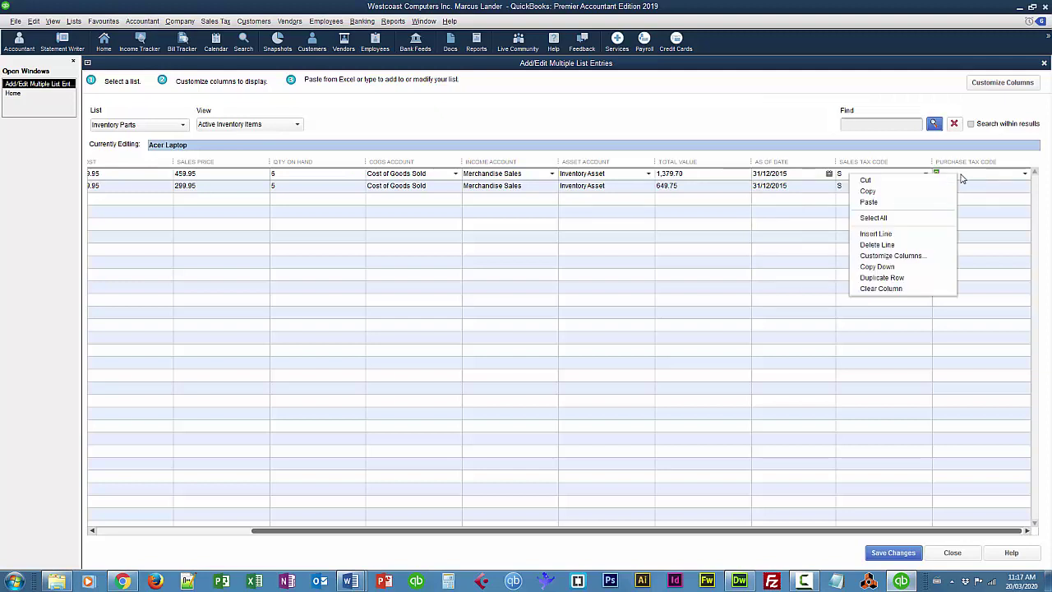
left_click(901, 191)
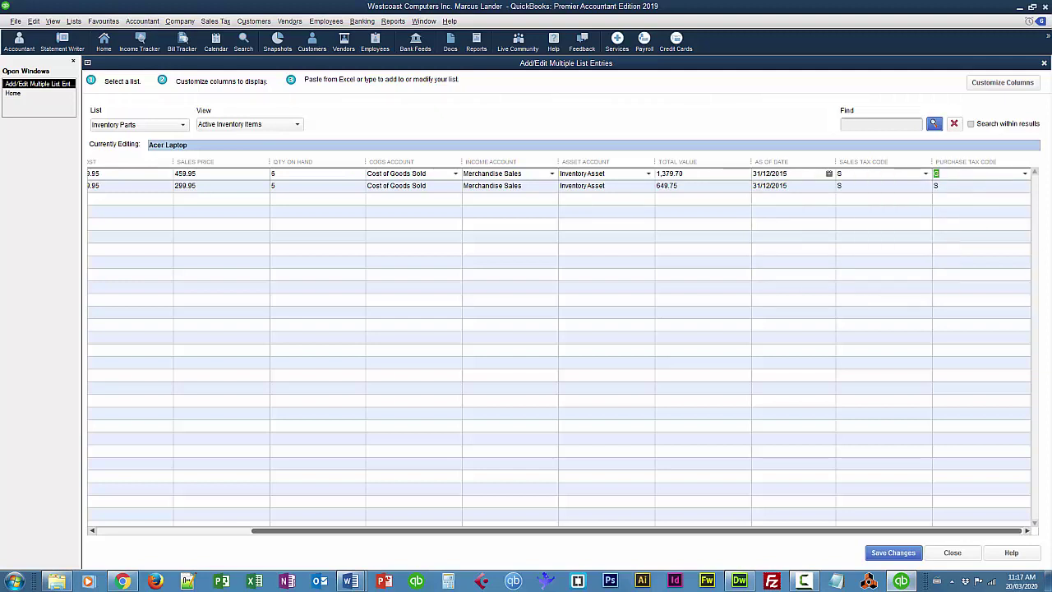
right_click(961, 178)
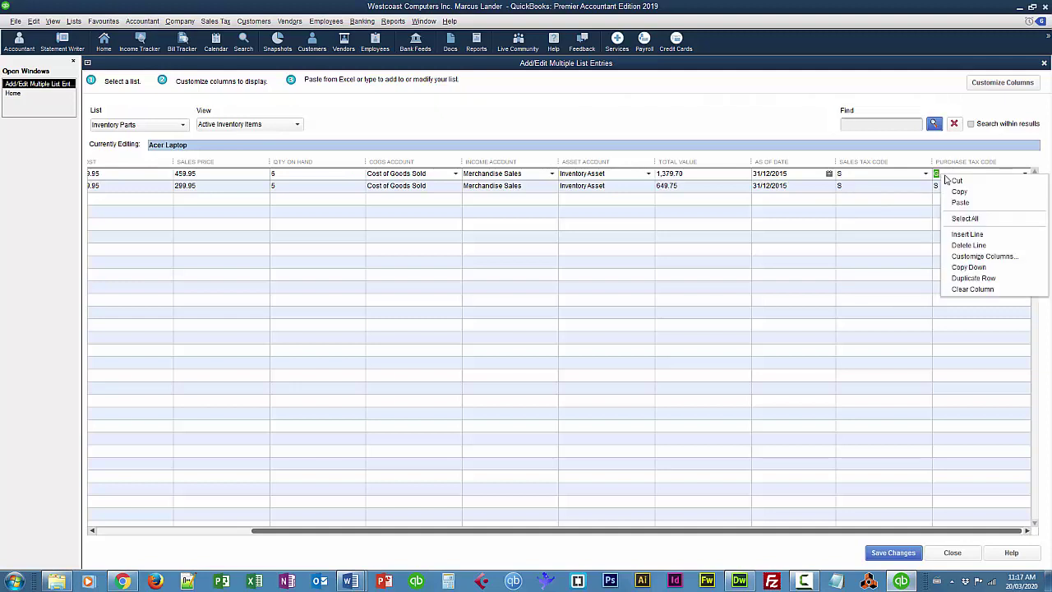
left_click(967, 267)
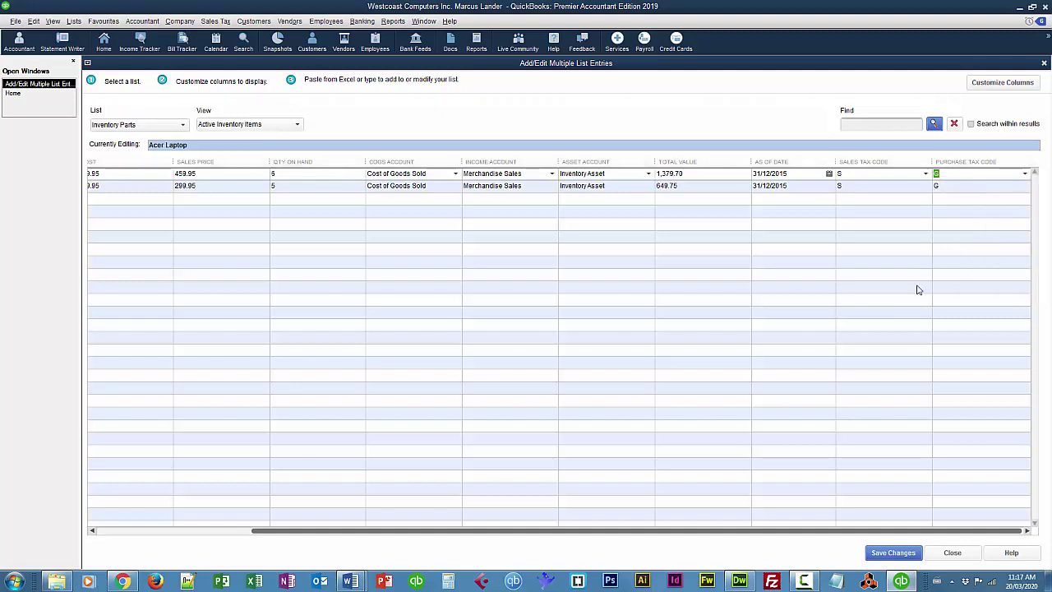
Save the Acer Laptop and Brother Laser inventory records and confirm the Record(s) Saved message.
left_click(901, 554)
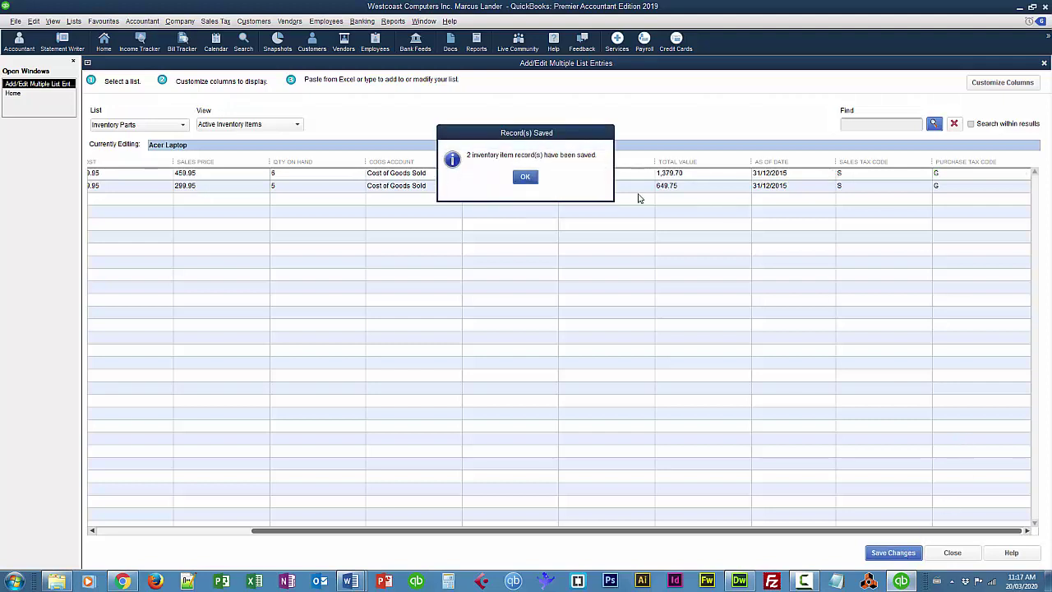
left_click(525, 178)
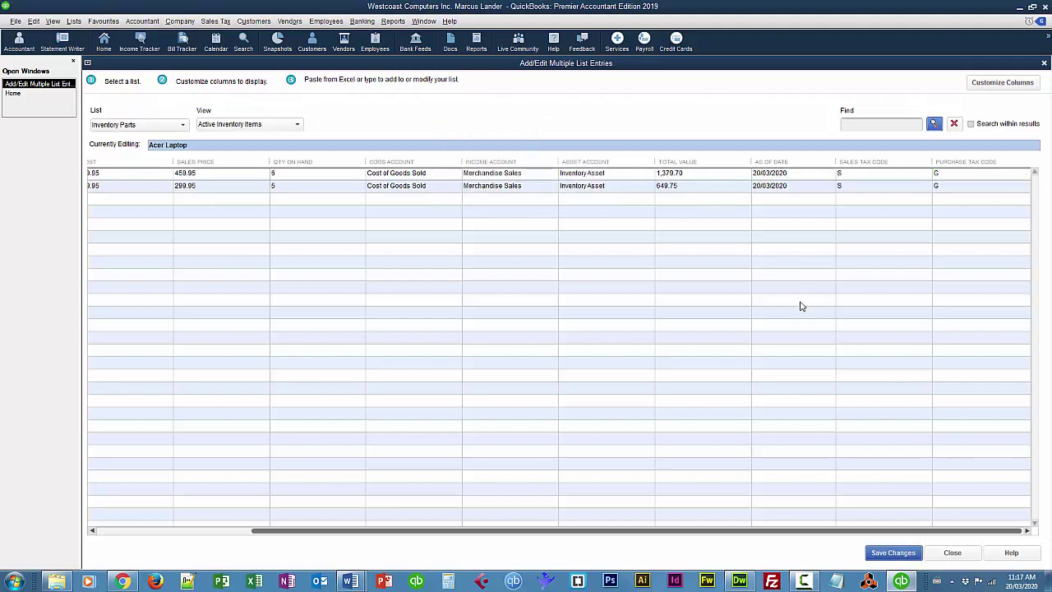